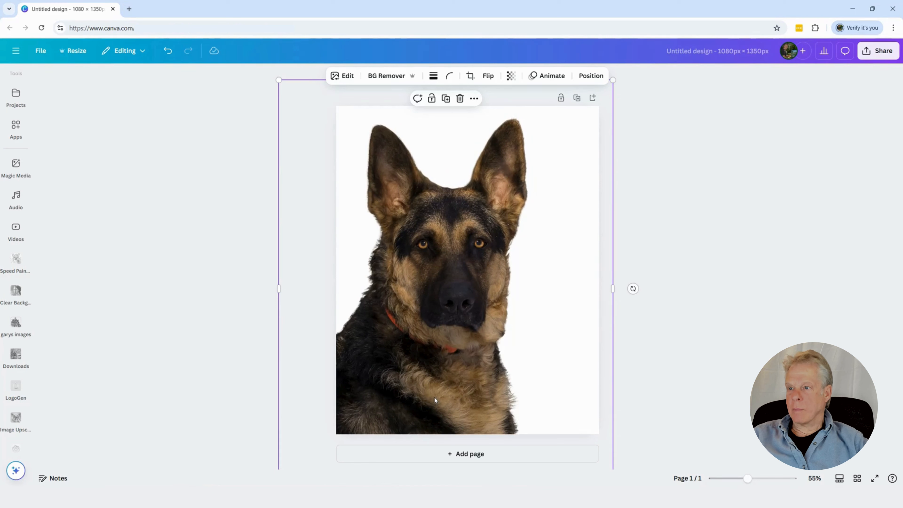
Step: Crop the right side of the German Shepherd photo in to just beyond the dog's ear
left_click(692, 366)
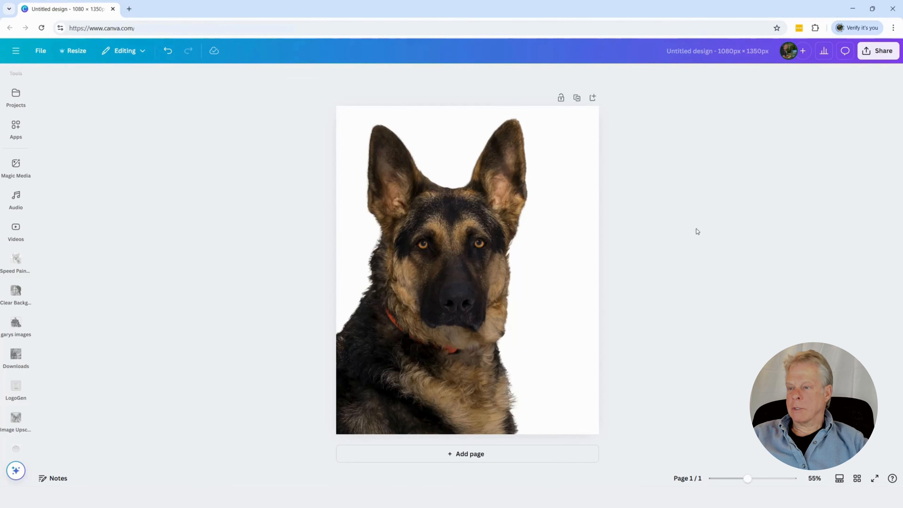
left_click(548, 278)
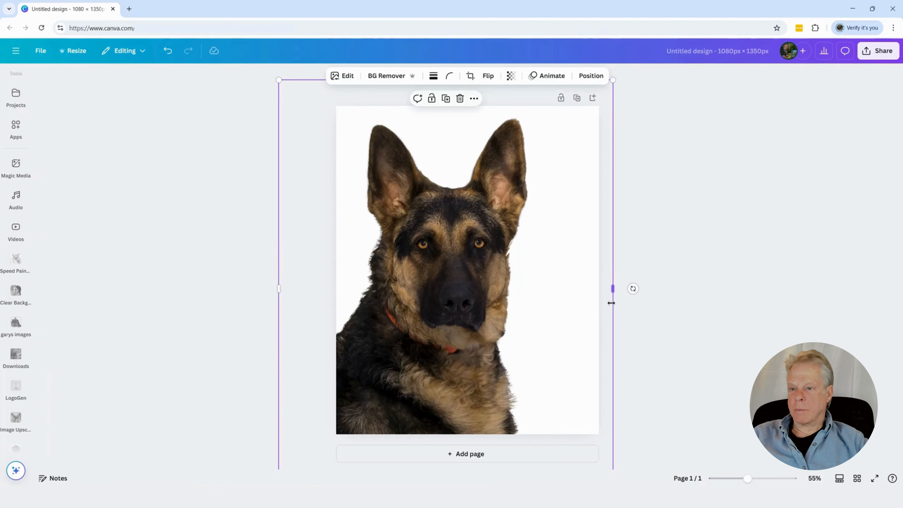
left_click_drag(614, 288, 544, 288)
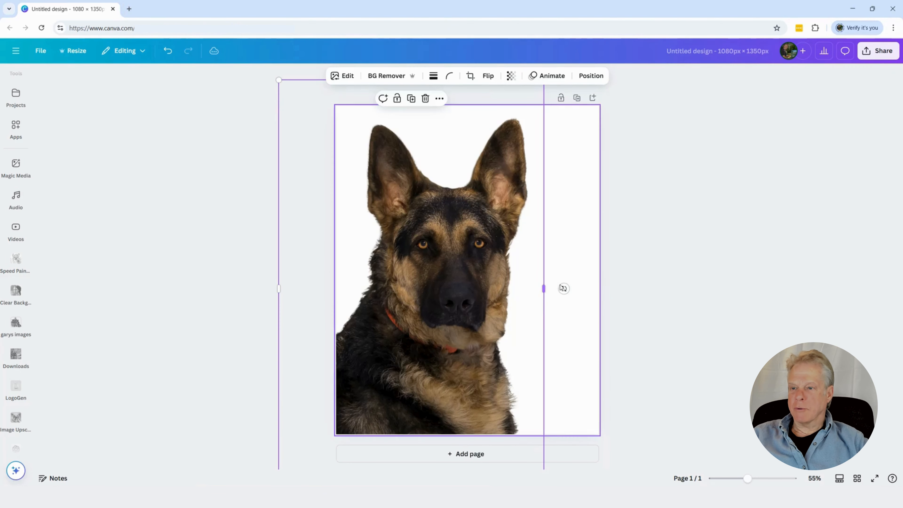
Step: Set the page background to the near-black photo colour #161213 taken from the dog image
left_click(574, 265)
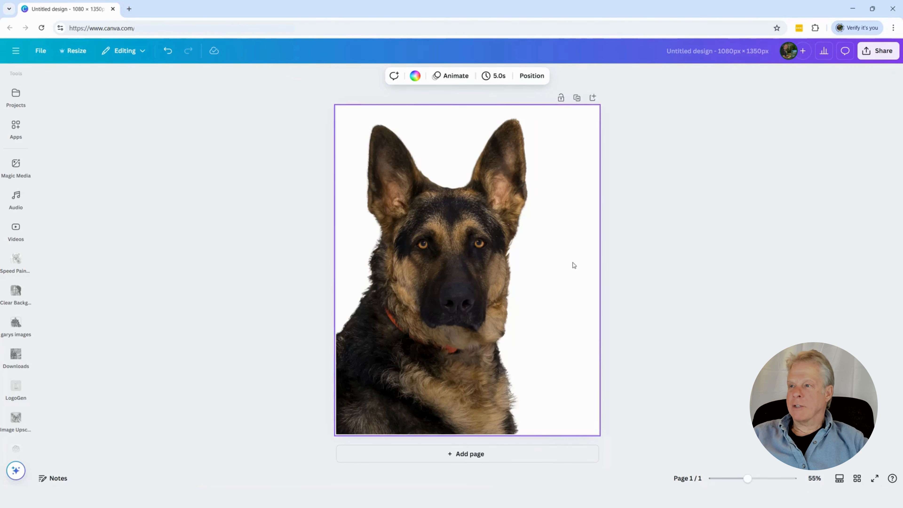
left_click(414, 77)
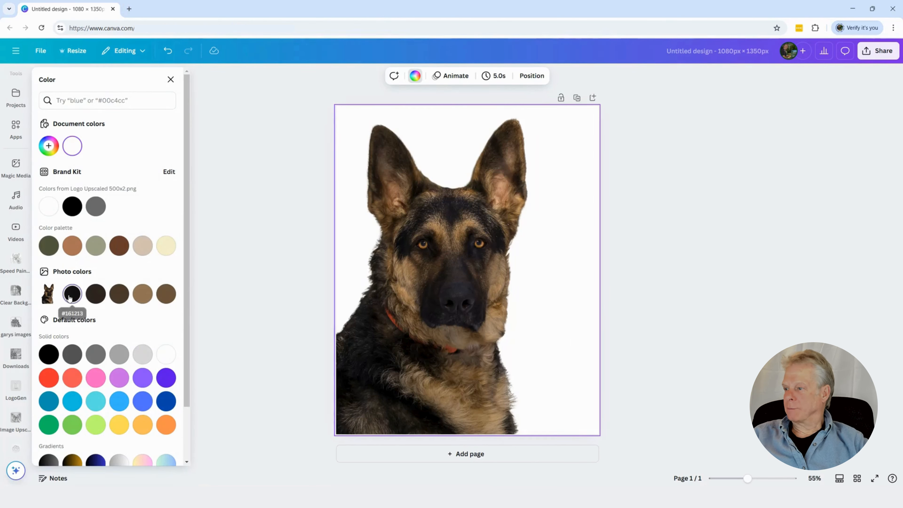
left_click(70, 295)
left_click(707, 256)
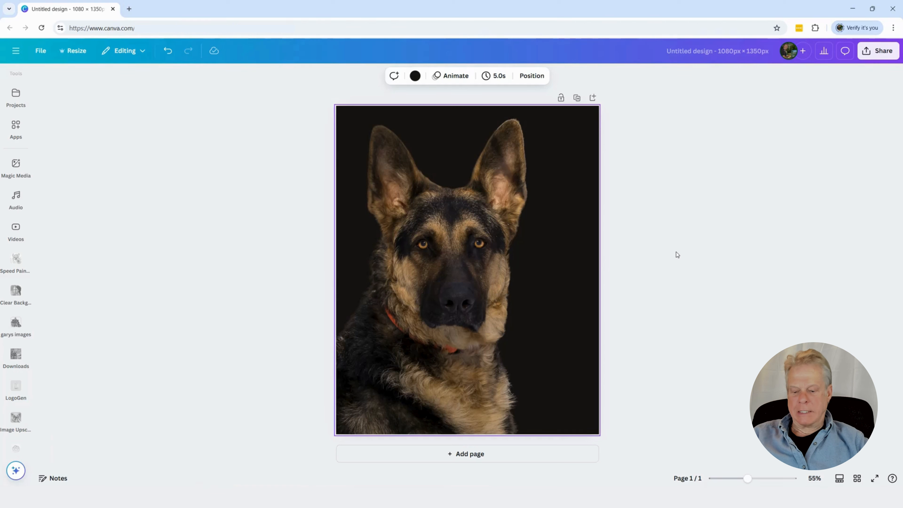
Step: Add a text box to the page and set its font to Anton
key("t")
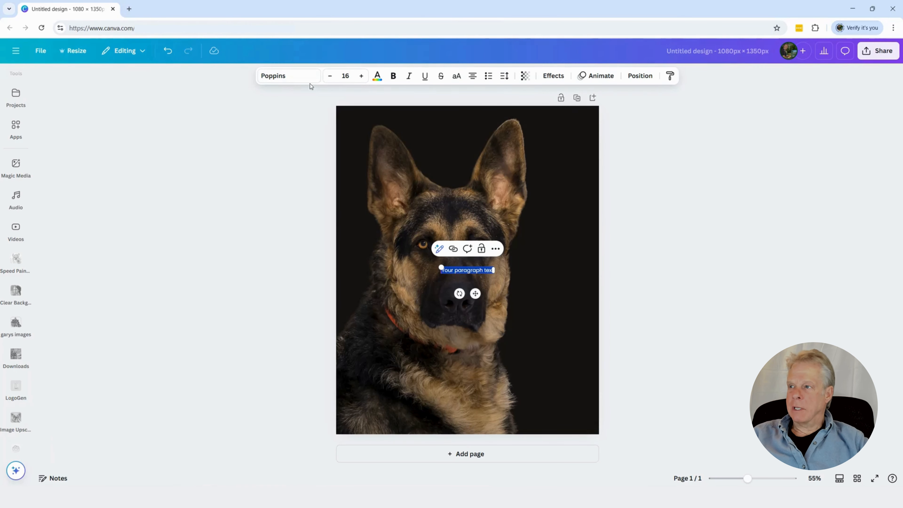
left_click(288, 76)
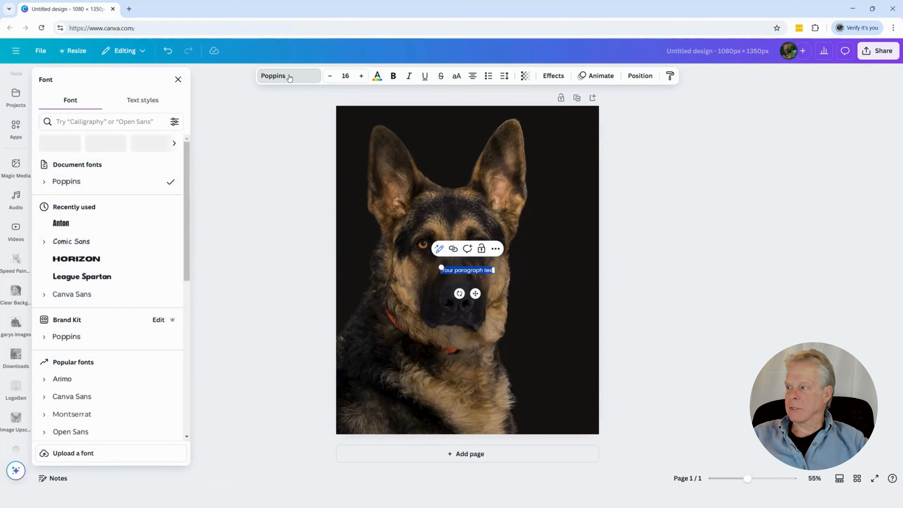
left_click(59, 227)
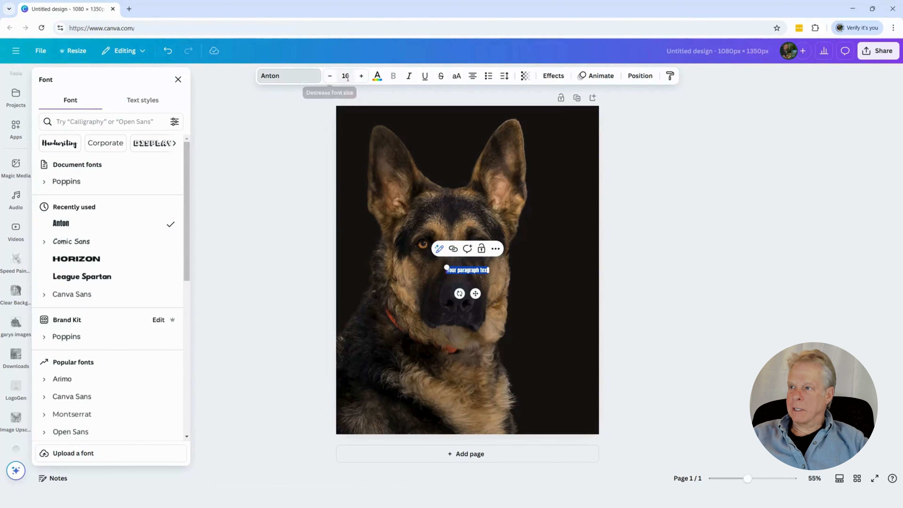
Step: Set the font size of the new text to 80
left_click(361, 76)
left_click(361, 76)
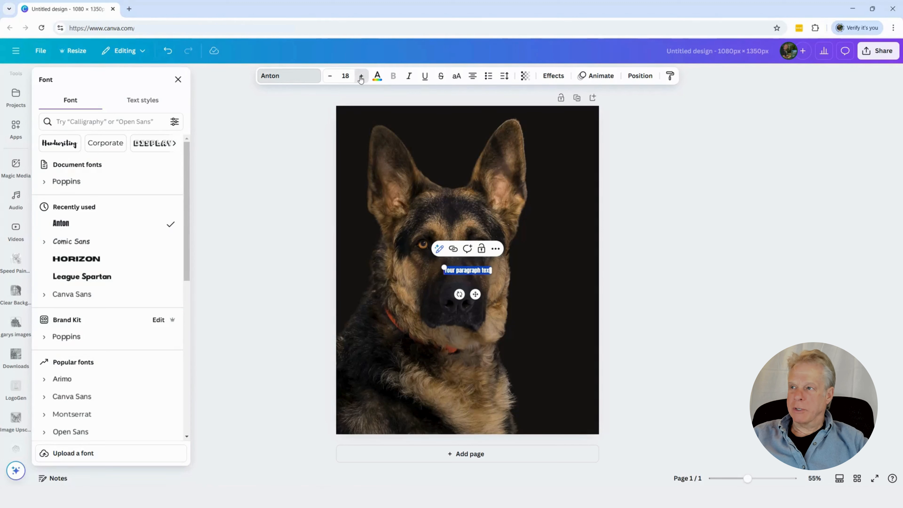
left_click(361, 75)
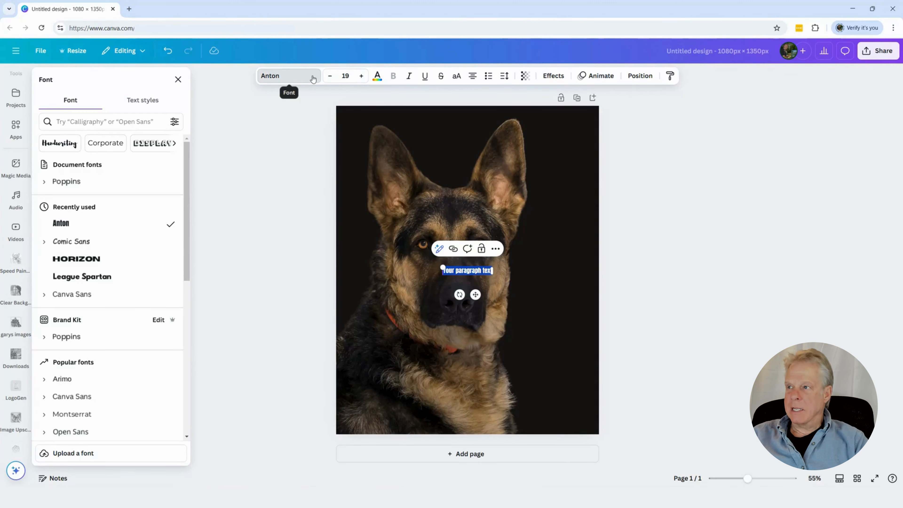
left_click(346, 76)
left_click(345, 76)
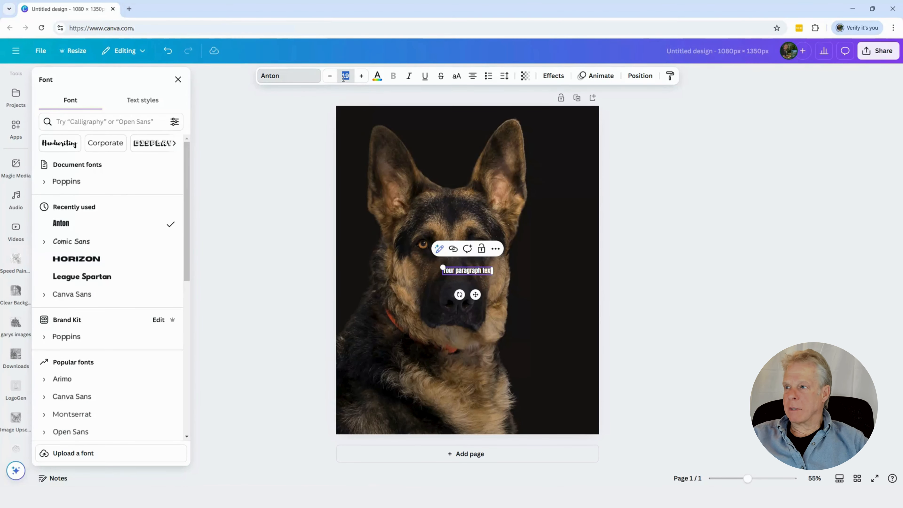
left_click(340, 78)
type("80")
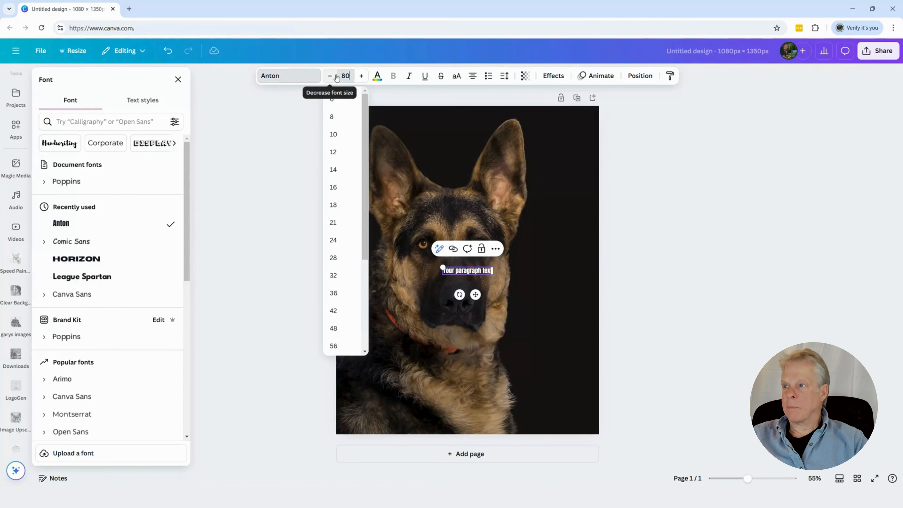
left_click(550, 381)
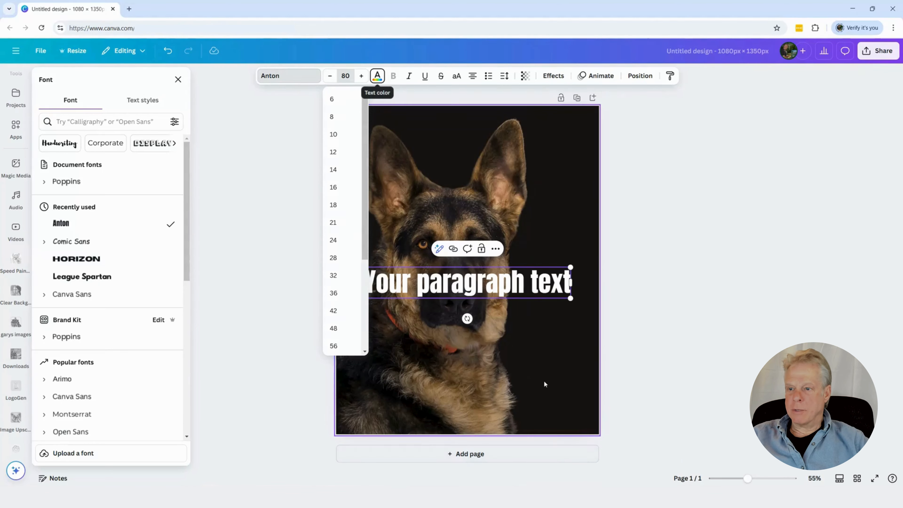
Step: Replace the placeholder text with "He's Got My Back", placing each word on its own line
double_click(564, 294)
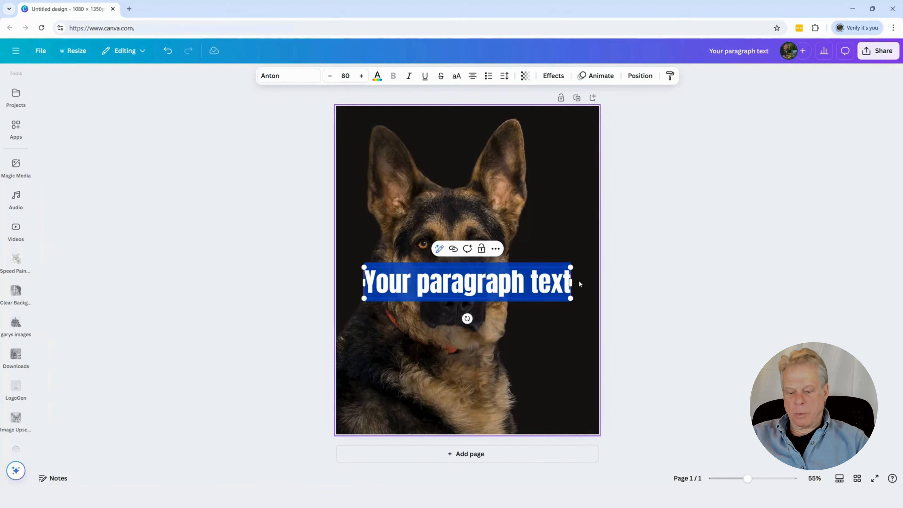
type("He")
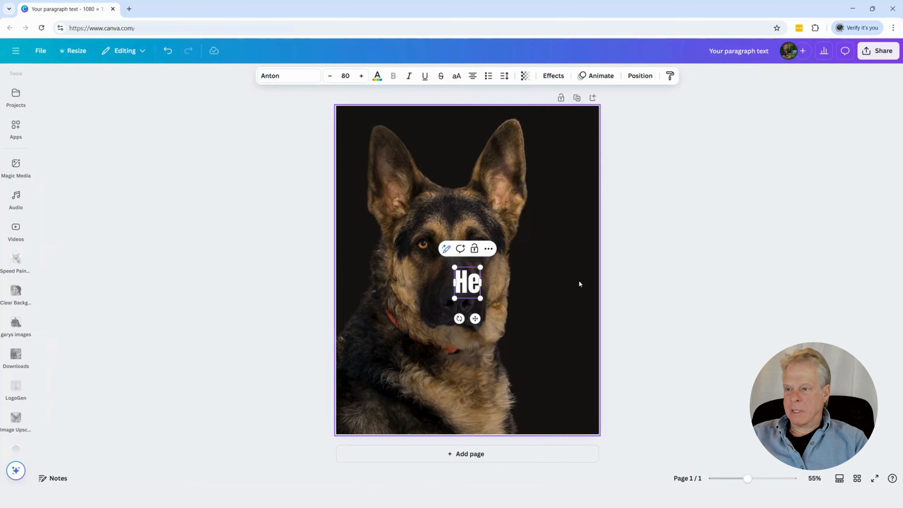
type("'s")
key("Return")
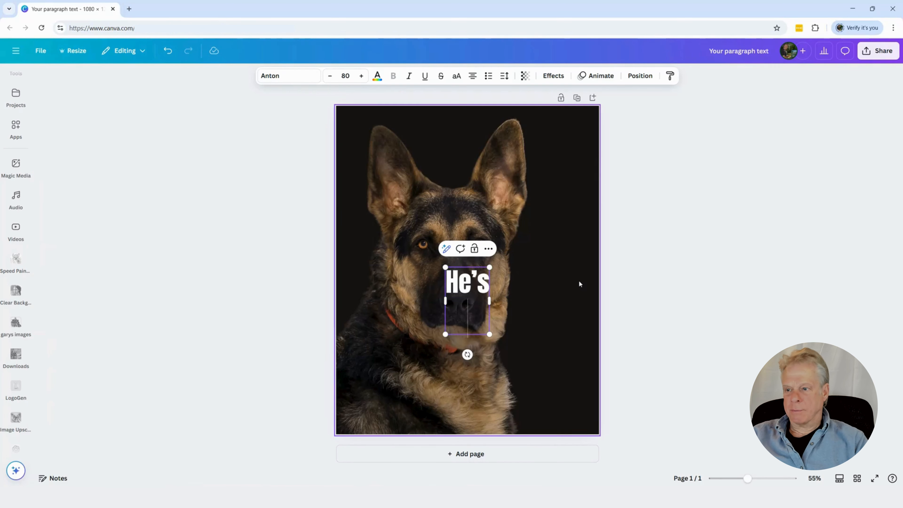
type("Got")
key("Return")
type("My")
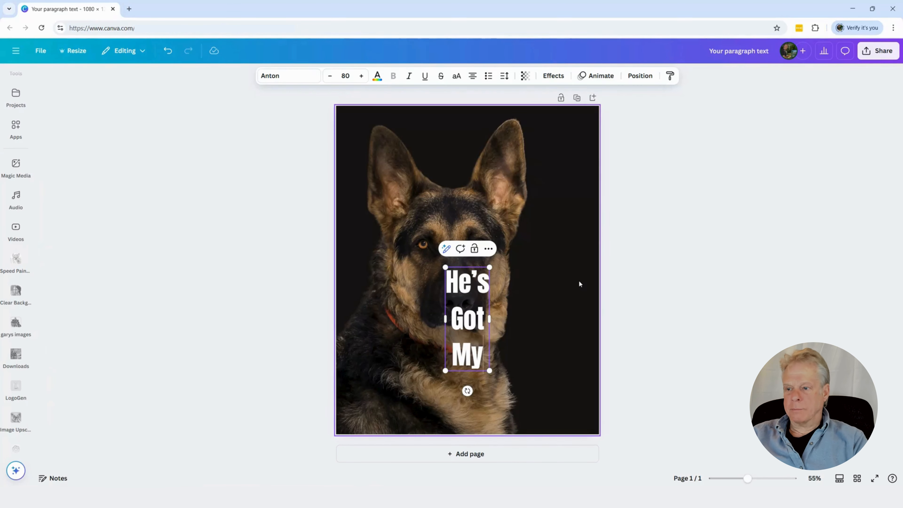
key("Return")
type("Back")
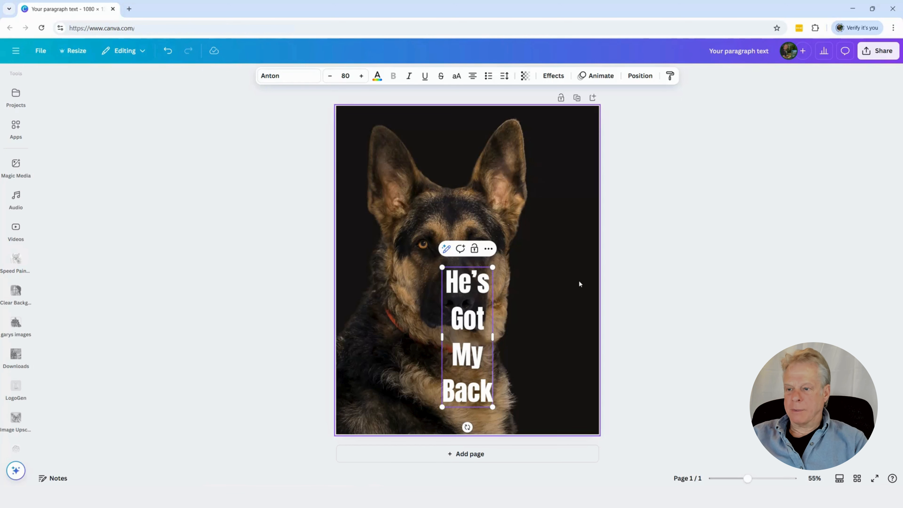
key("Return")
key("BackSpace")
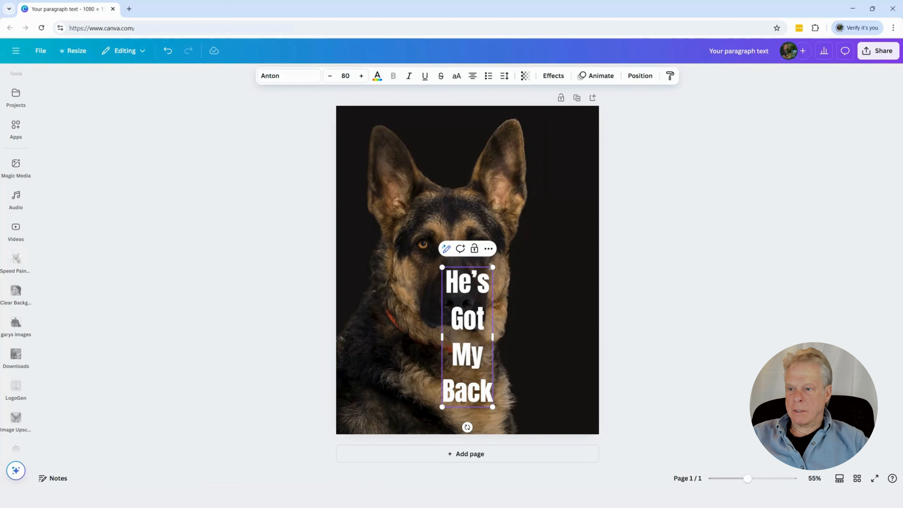
Step: Enlarge the text block to a font size of about 154 and left-align all four lines
left_click_drag(492, 267, 562, 147)
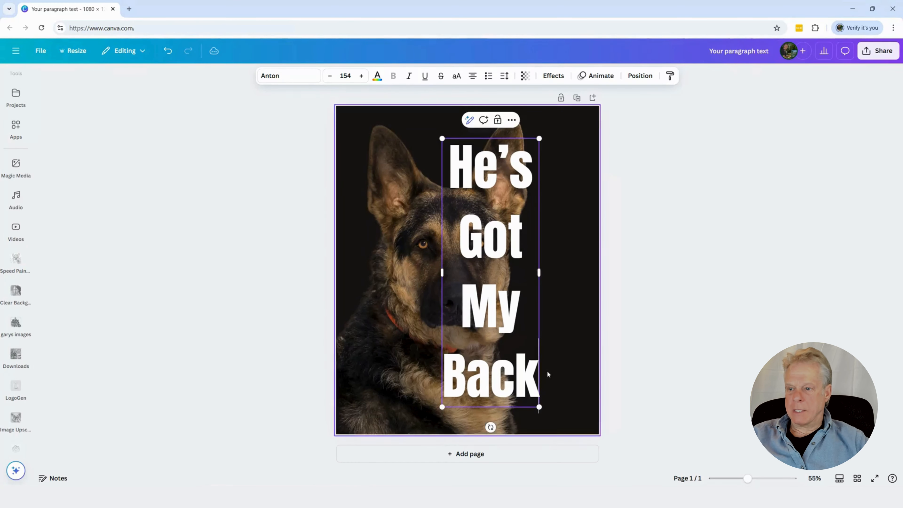
double_click(536, 401)
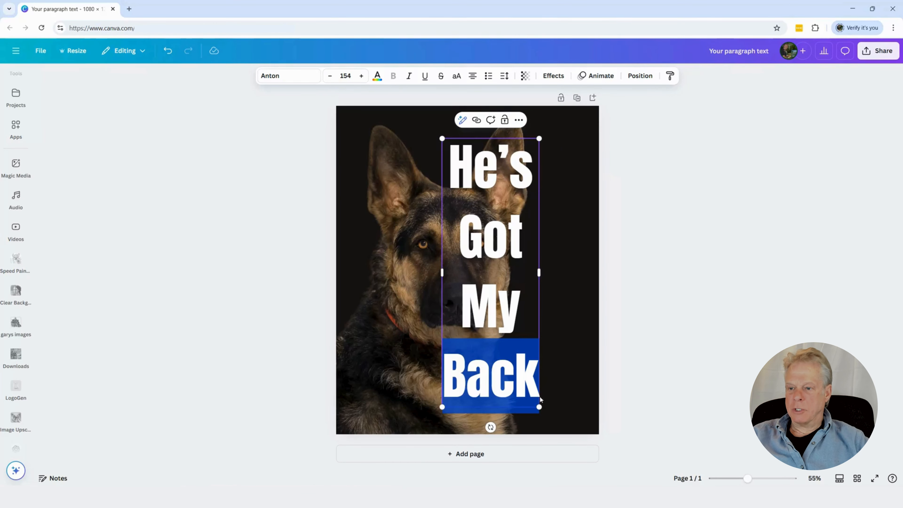
left_click(538, 390)
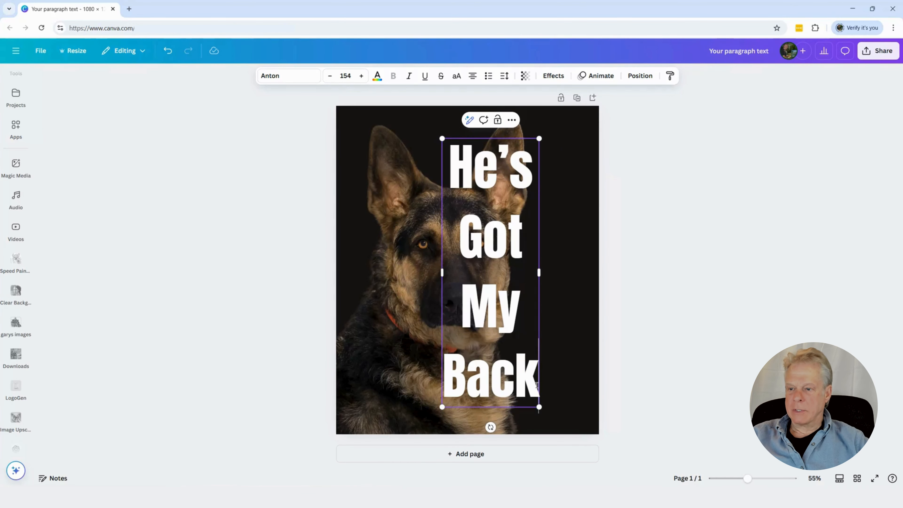
left_click_drag(539, 390, 450, 171)
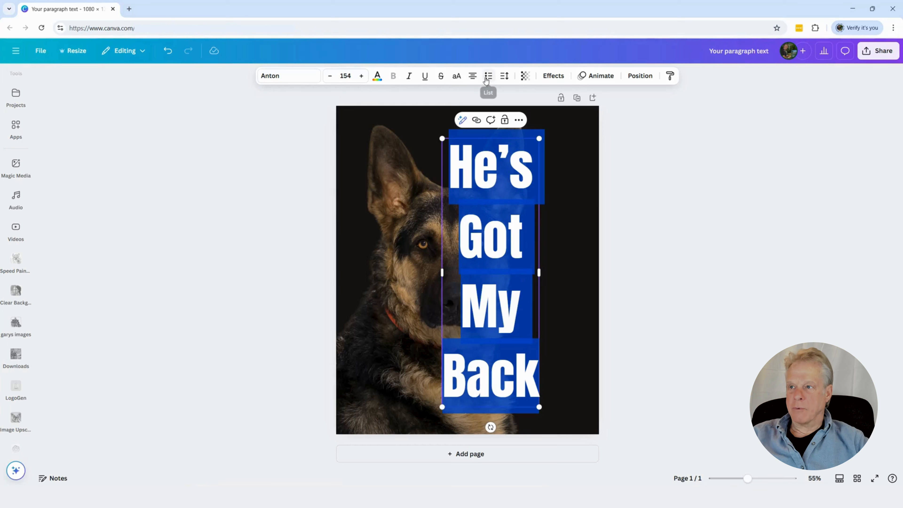
left_click(473, 77)
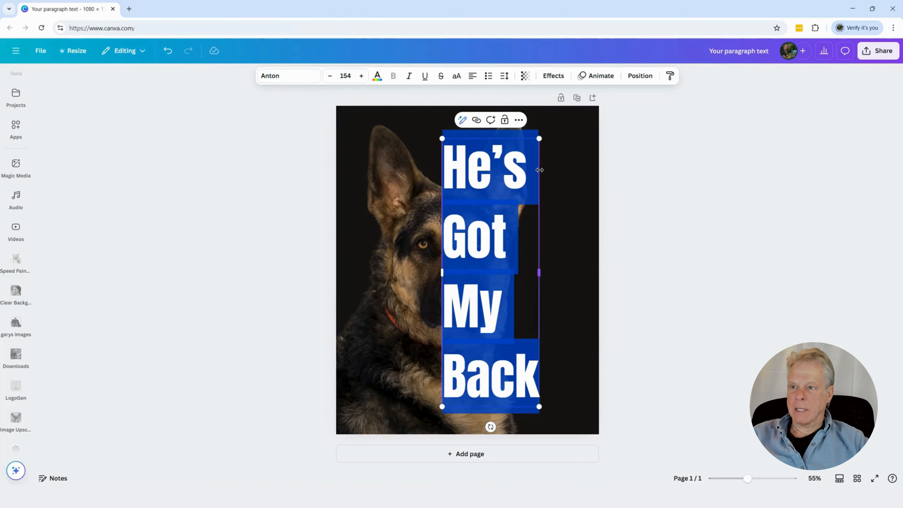
Step: Scale the text block up to a font size of about 161 and tighten its line spacing to 0.98
left_click_drag(544, 141, 564, 131)
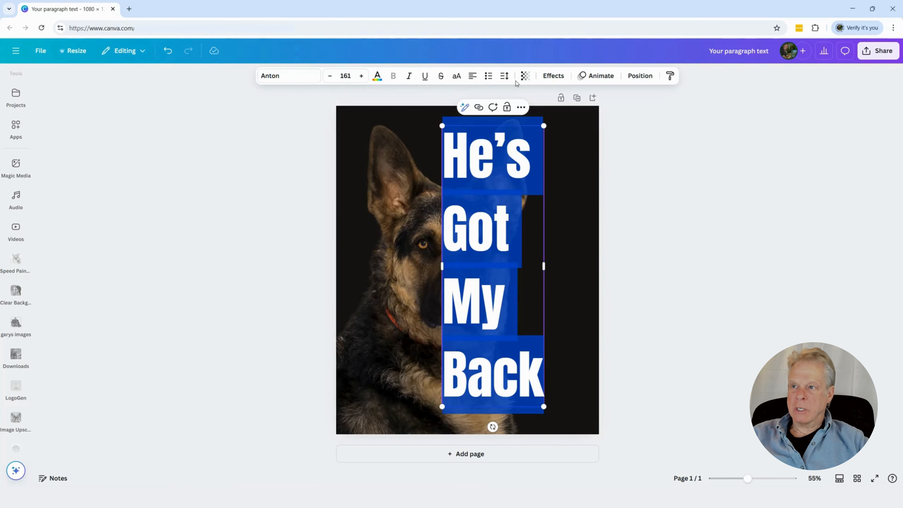
left_click(505, 80)
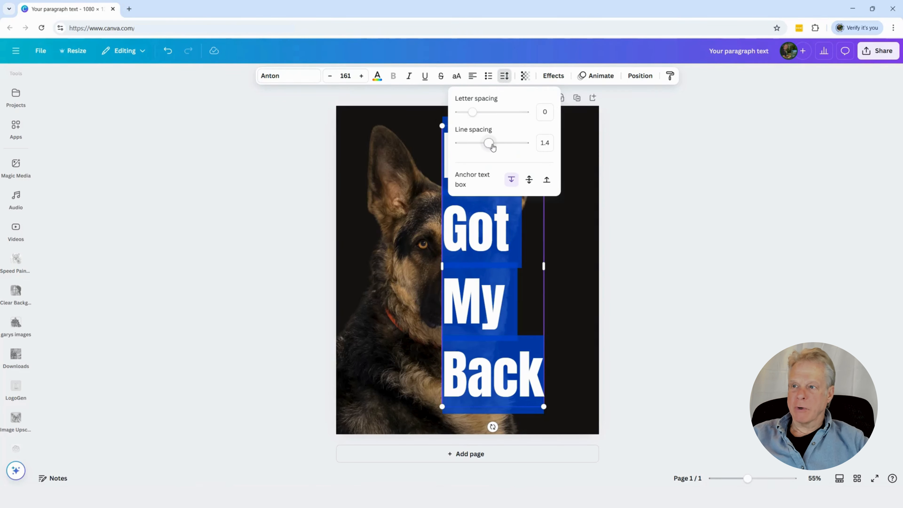
left_click_drag(490, 144, 475, 149)
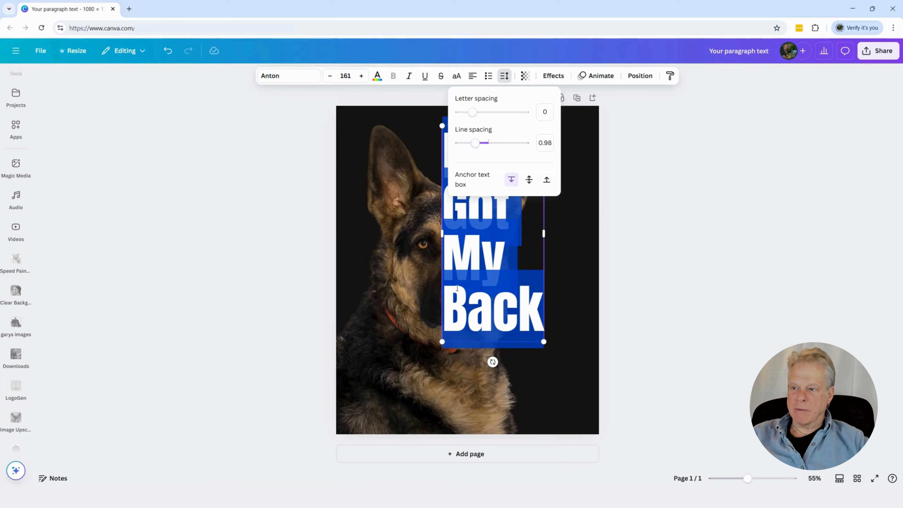
left_click(668, 259)
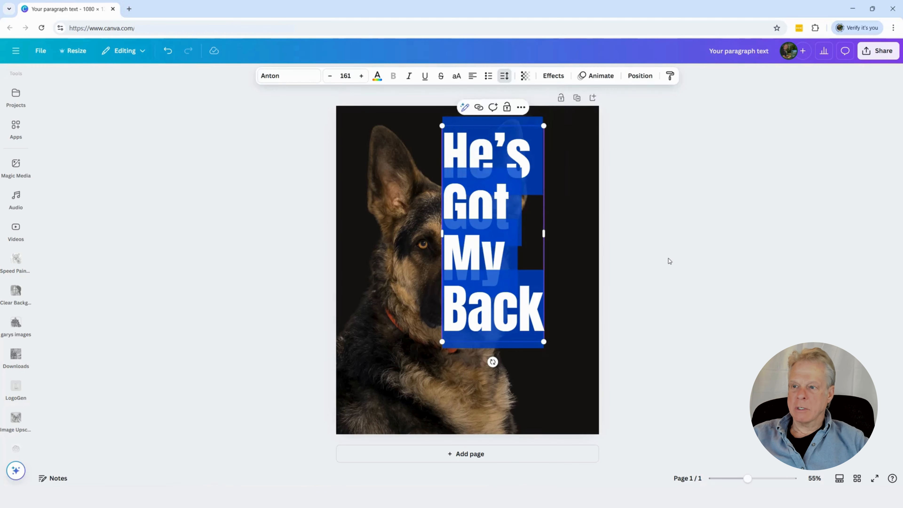
left_click(668, 259)
Step: Enlarge the text block to a font size of about 226 so it extends nearly to the page's bottom edge
left_click(505, 316)
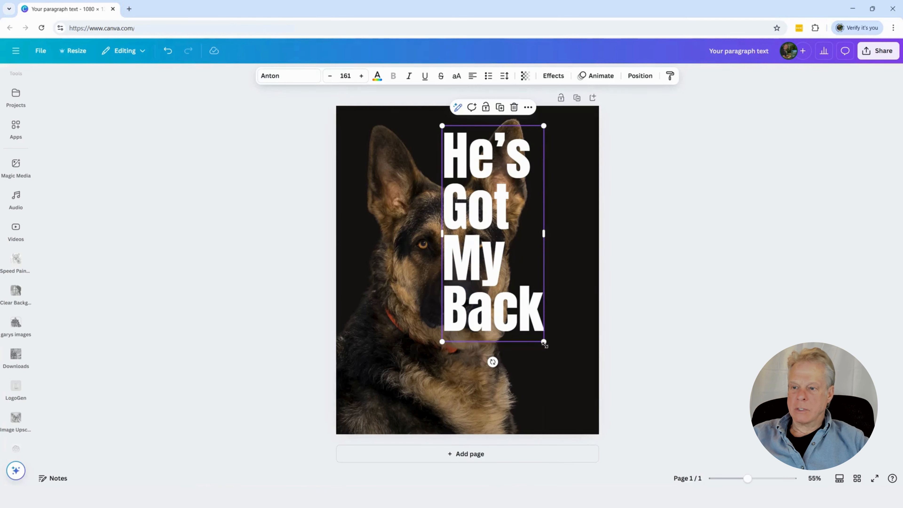
left_click_drag(543, 343, 585, 429)
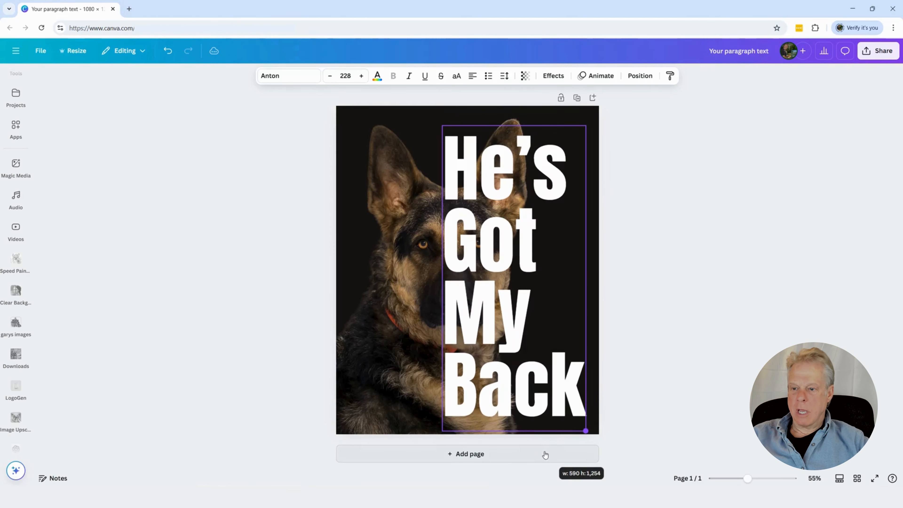
left_click(666, 328)
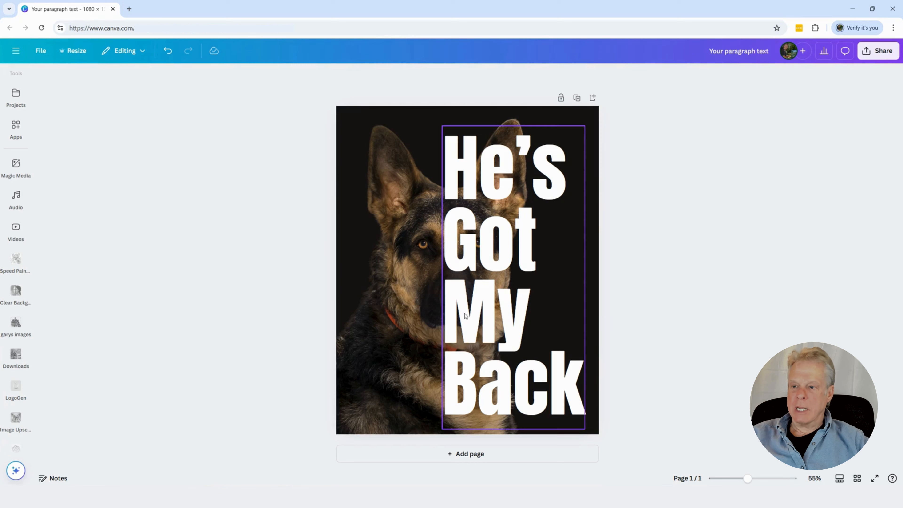
Step: Copy the "He's Got My Back" text block and add a second page to the design
right_click(492, 312)
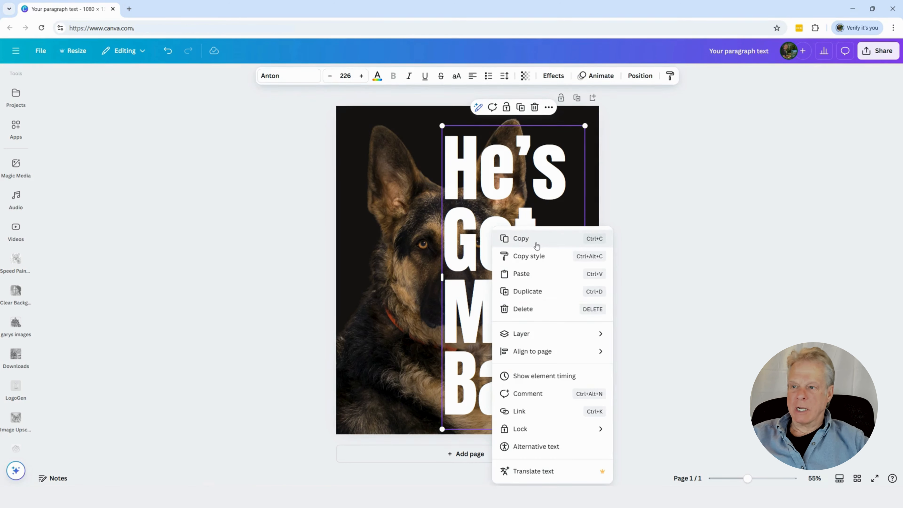
left_click(533, 239)
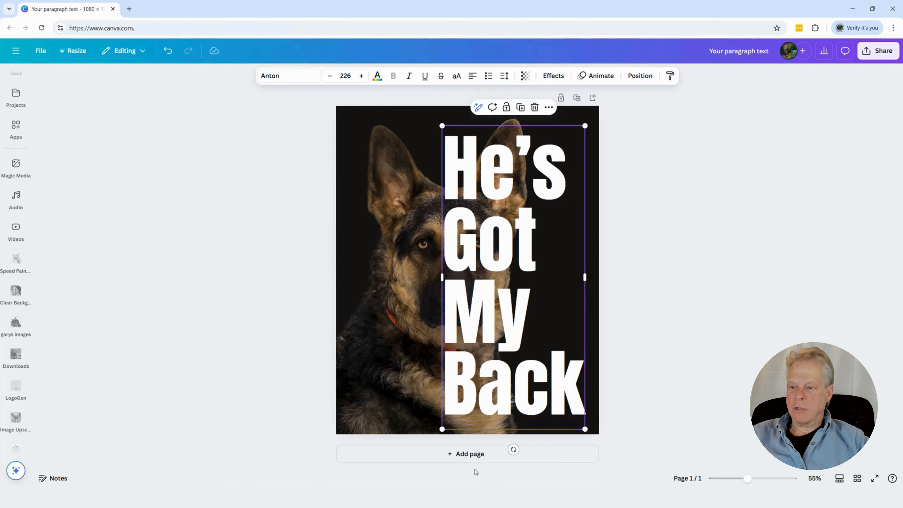
left_click(474, 456)
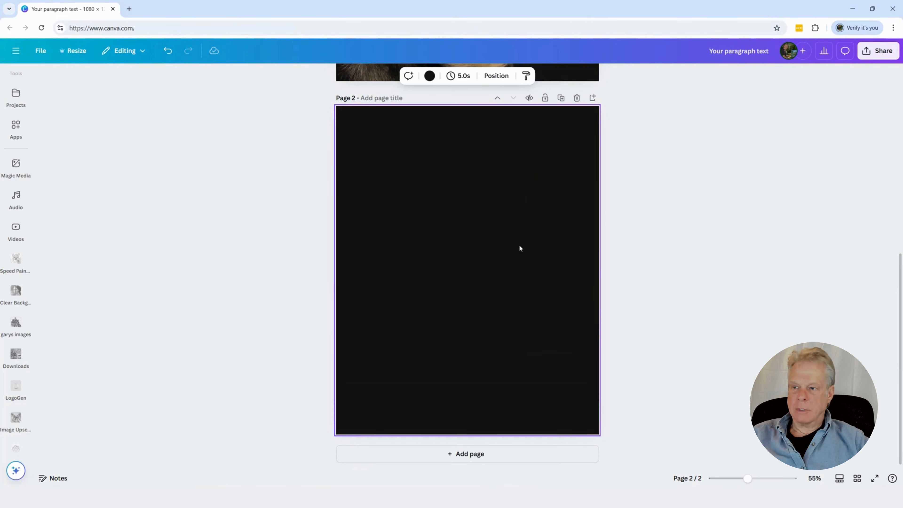
Step: Delete page 2's black background and paste the copied "He's Got My Back" text block there, allowing clipboard access
right_click(516, 248)
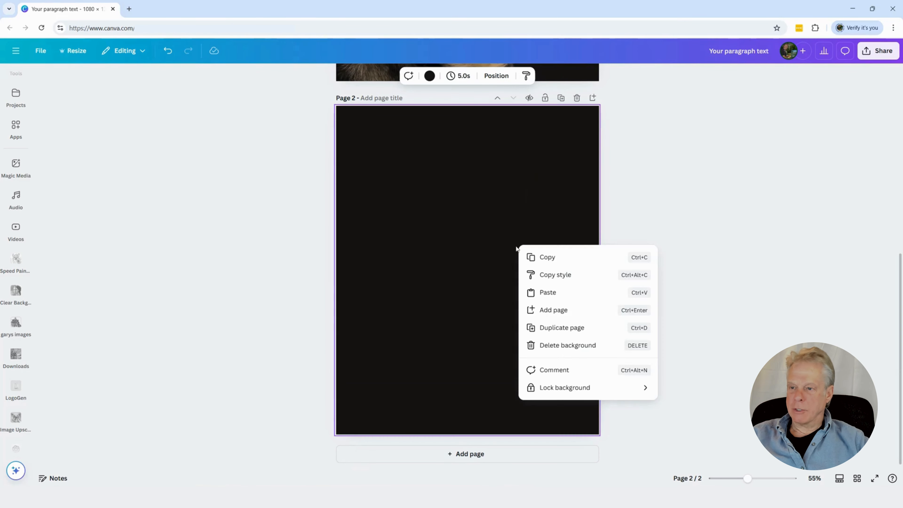
left_click(567, 346)
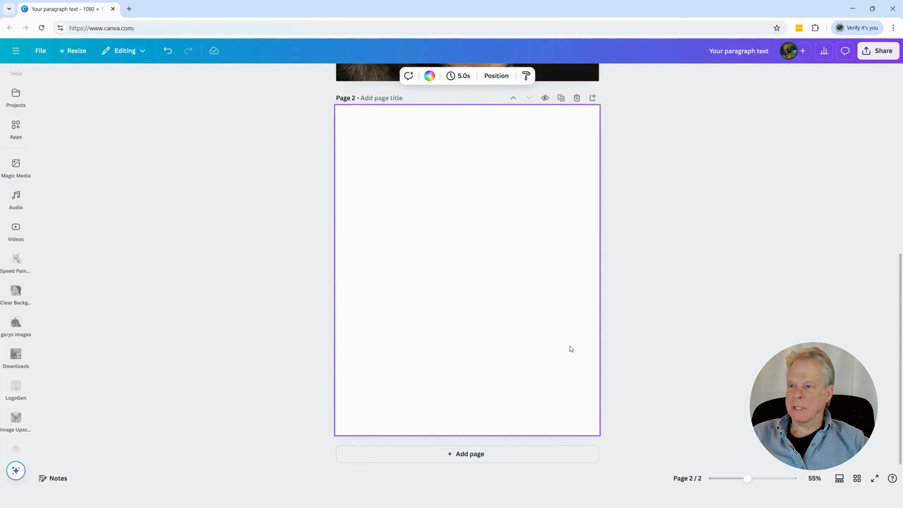
right_click(440, 220)
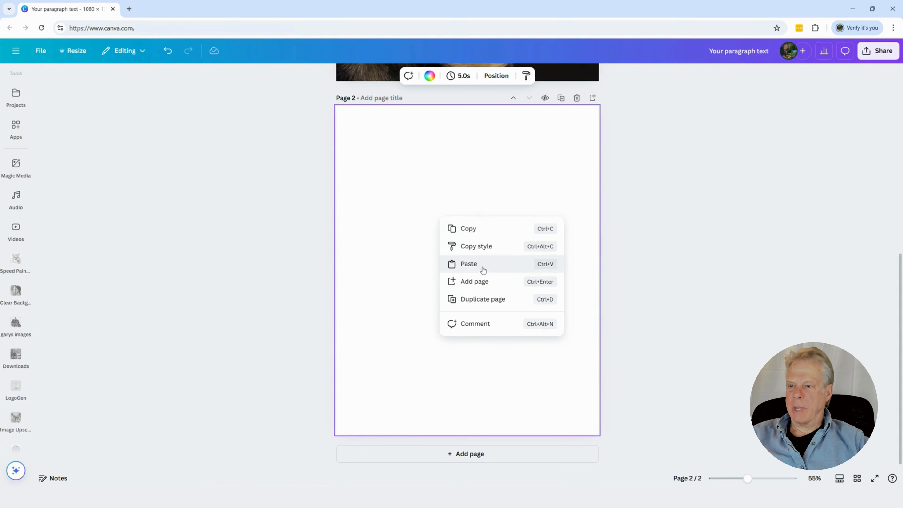
left_click(469, 263)
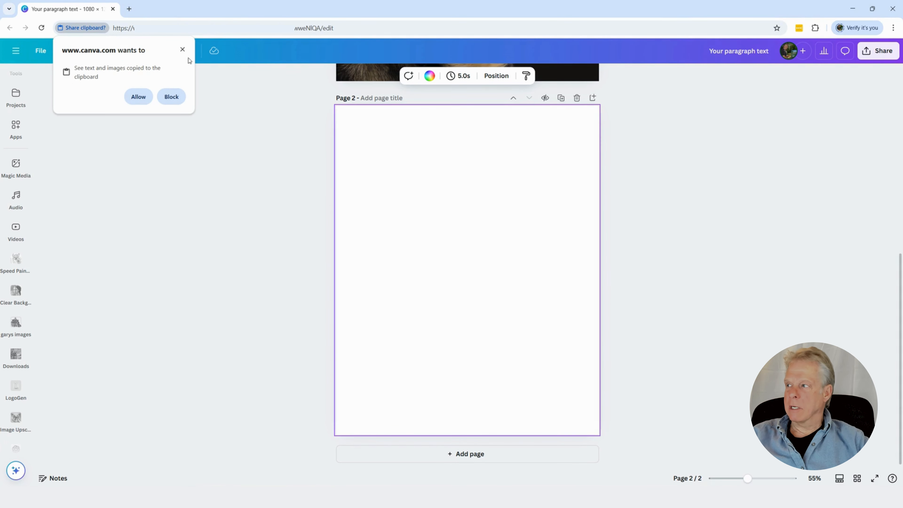
left_click(134, 99)
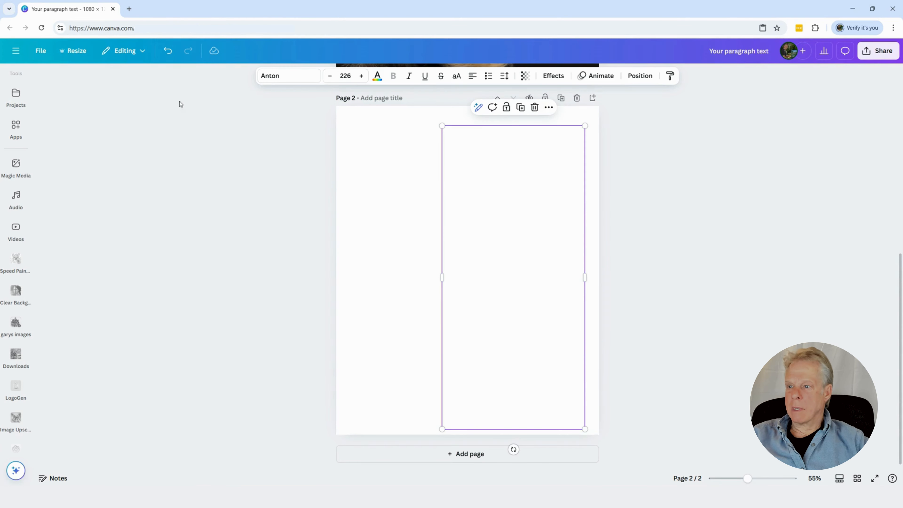
Step: Move the pasted text block toward the middle of page 2 and shrink it to a font size of about 204
left_click_drag(530, 260, 475, 254)
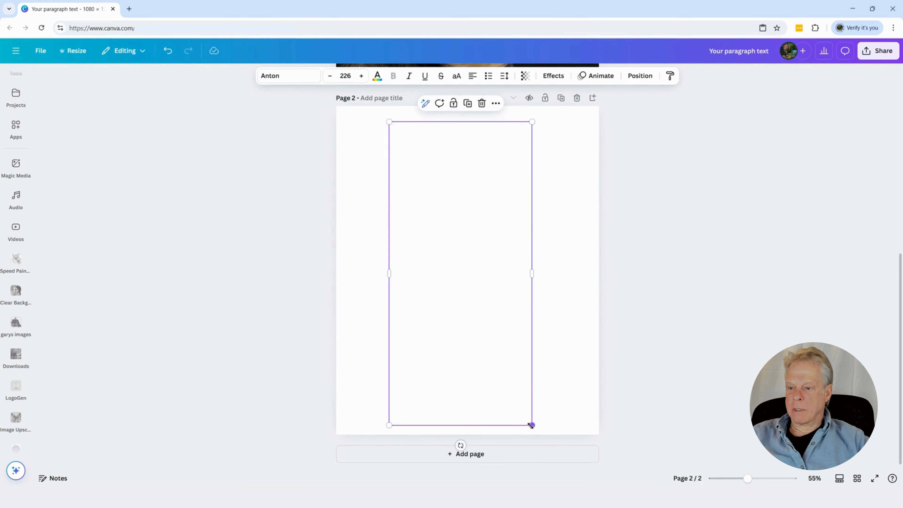
left_click_drag(531, 425, 518, 395)
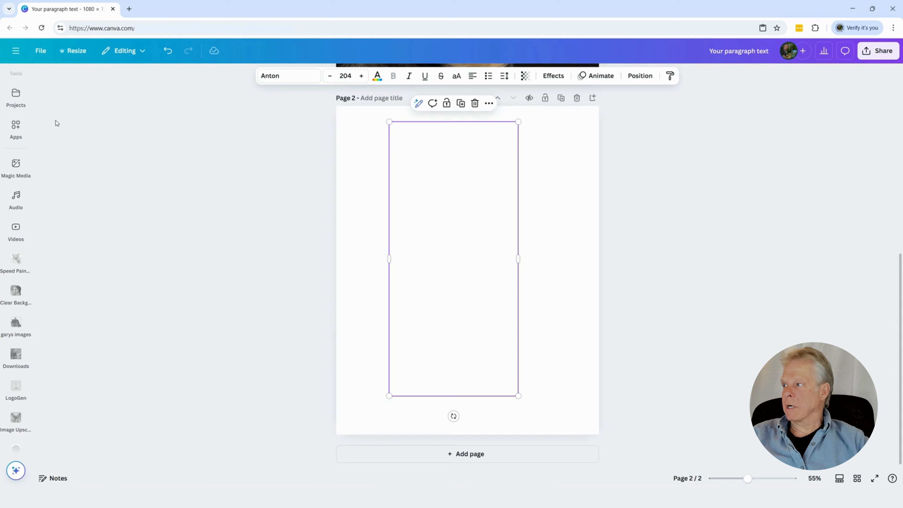
Step: Add the recently used square landscape frame to page 2 behind the text and enlarge it to nearly the page width
left_click(15, 198)
scroll(16, 214, "up", 5)
left_click(15, 147)
left_click(21, 114)
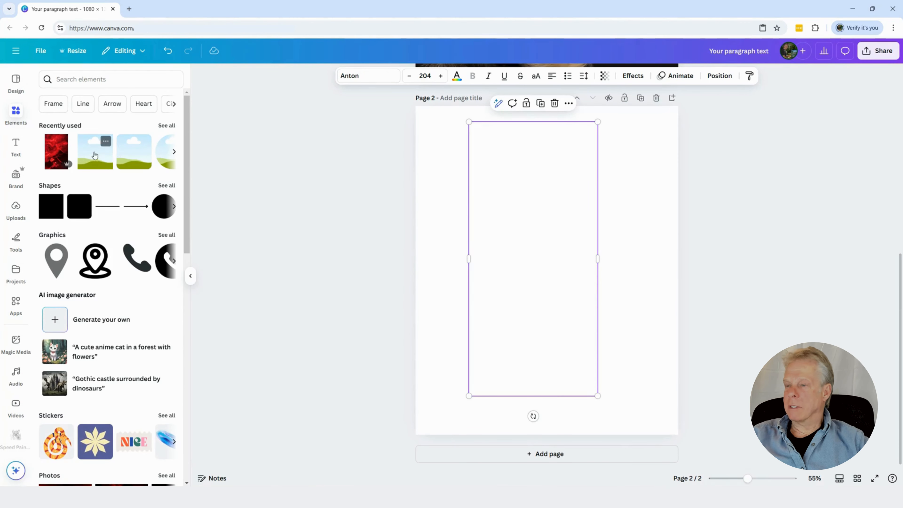
left_click_drag(94, 155, 439, 131)
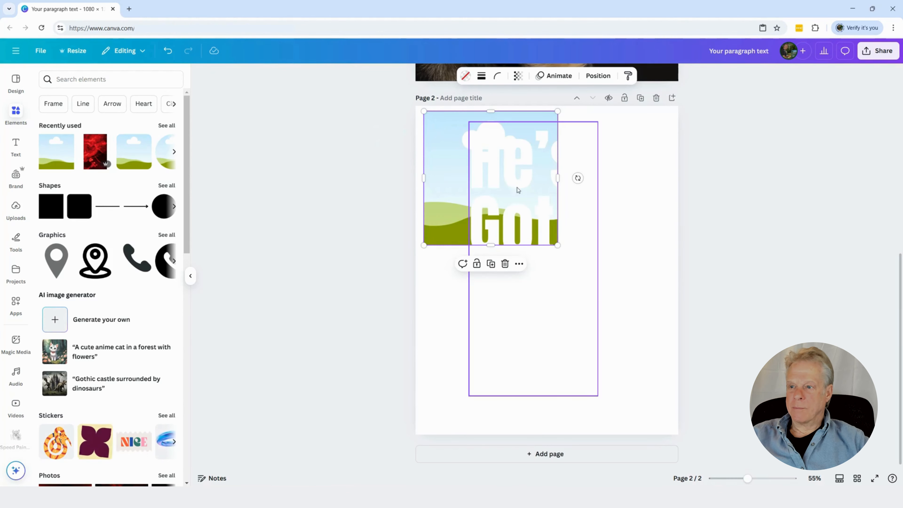
left_click_drag(558, 244, 622, 418)
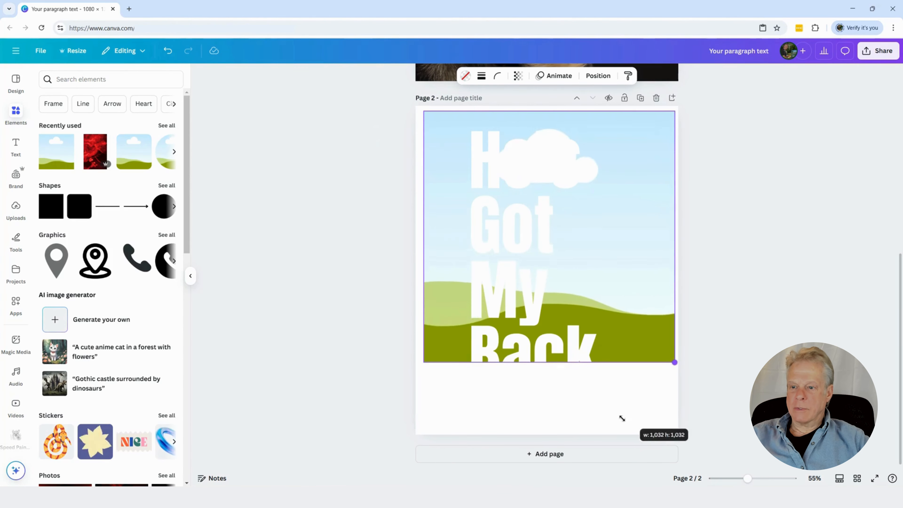
left_click(190, 275)
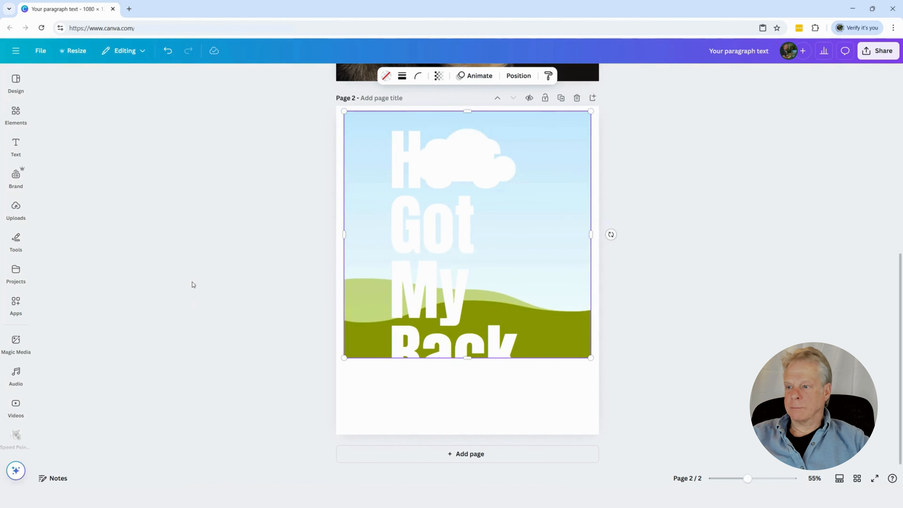
Step: Reshape the frame into a tall rectangle that encloses all four lines of text and shift it slightly upward
left_click_drag(342, 111, 358, 125)
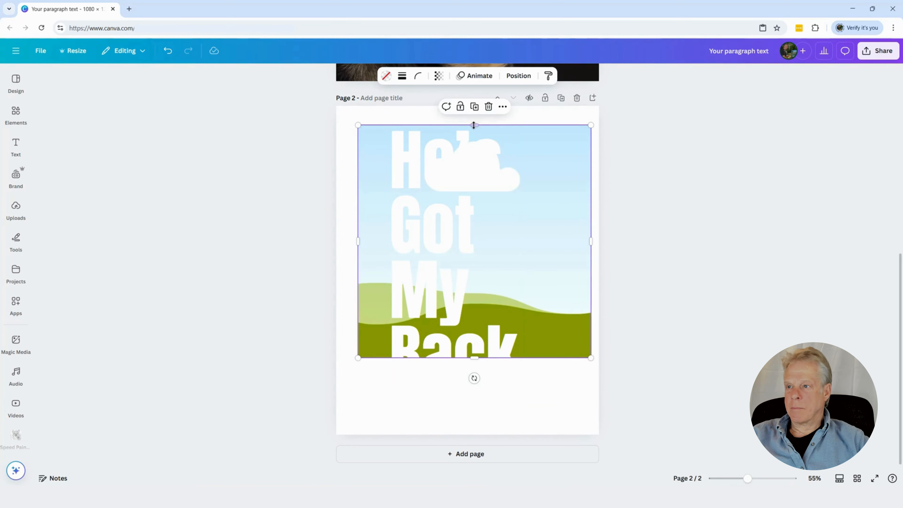
left_click_drag(474, 125, 474, 128)
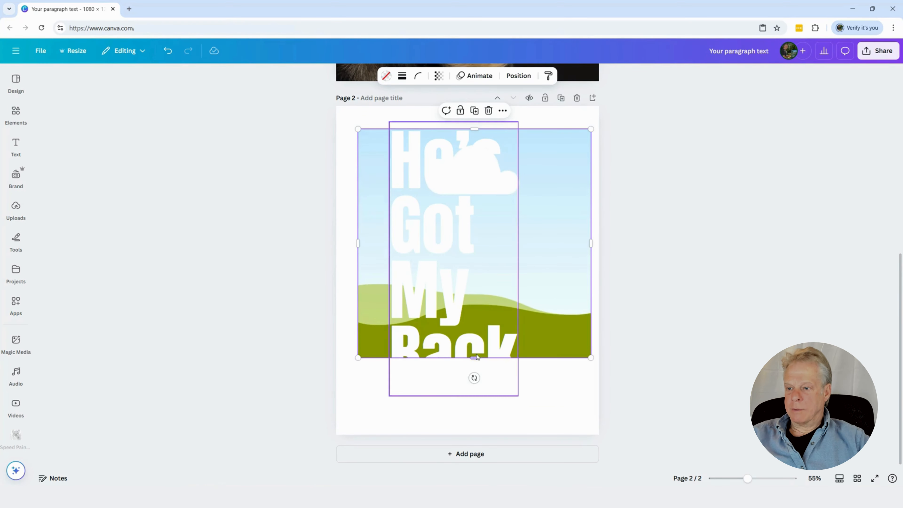
left_click_drag(474, 357, 468, 408)
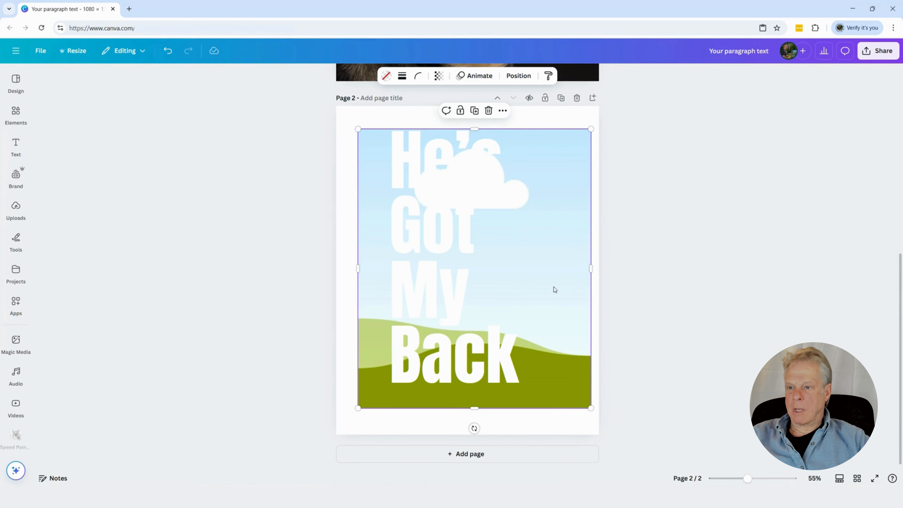
left_click_drag(590, 267, 523, 268)
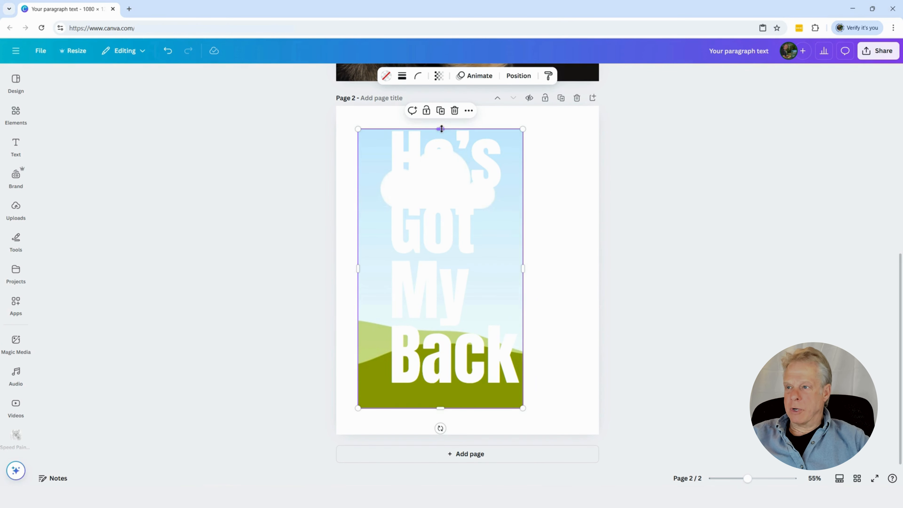
left_click_drag(439, 129, 439, 125)
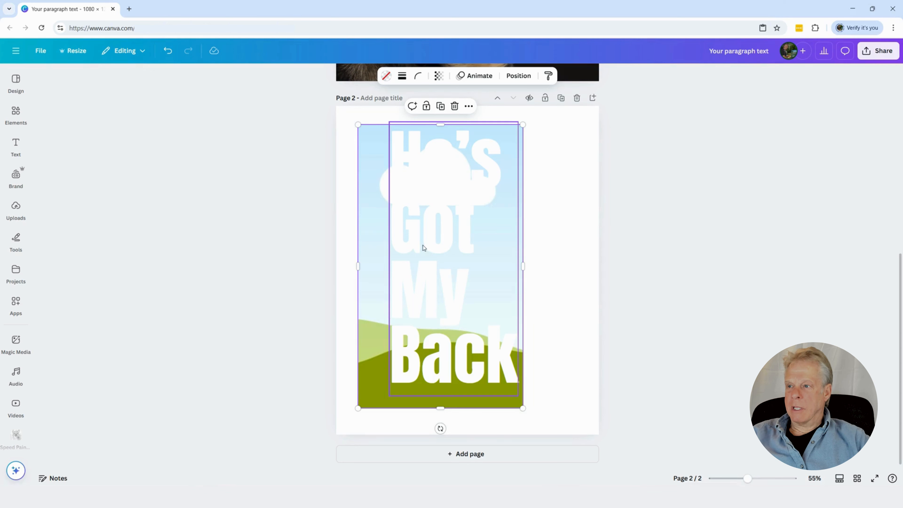
mouse_move(420, 259)
left_mouse_down()
mouse_move(427, 255)
mouse_move(416, 250)
left_mouse_up()
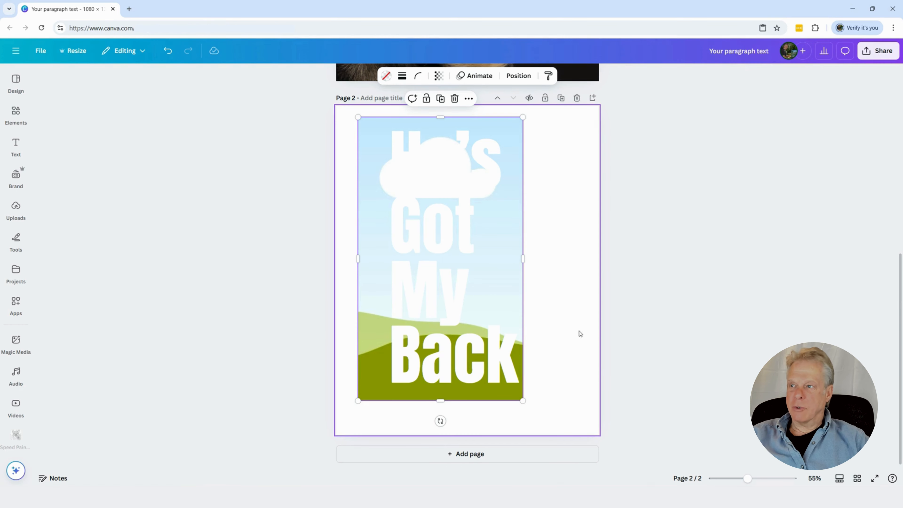
Step: Fill the frame behind the text with the brand kit's black
left_click(501, 232)
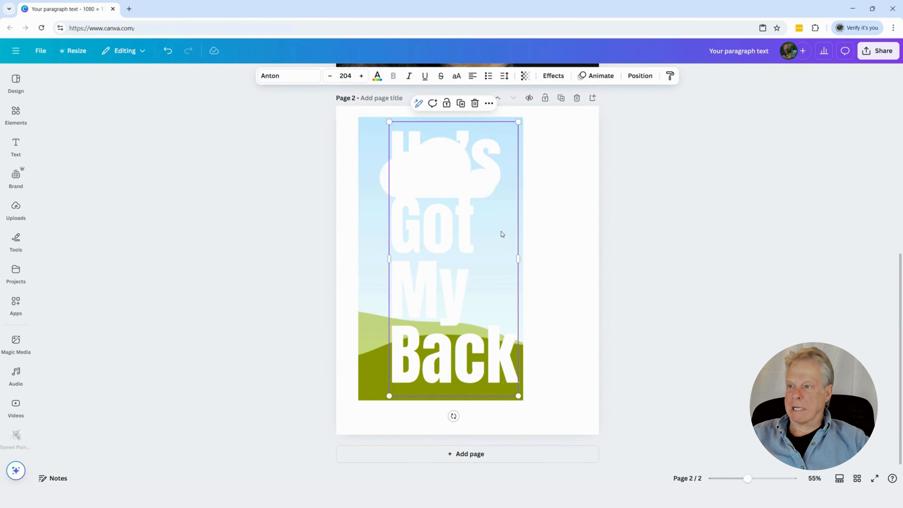
left_click(380, 234)
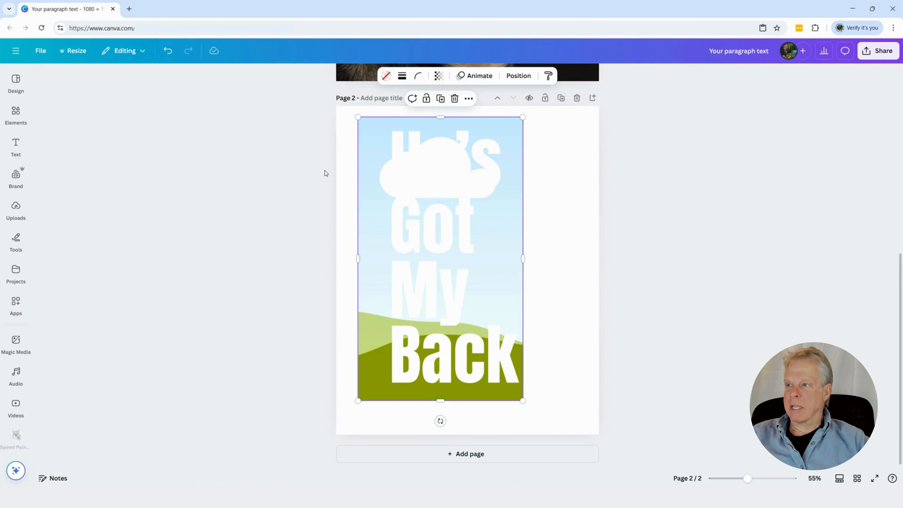
left_click(385, 76)
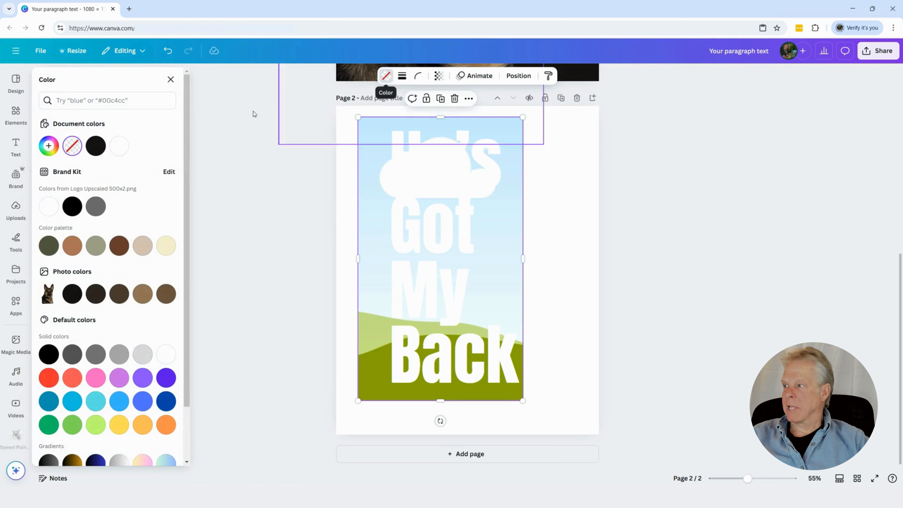
left_click(78, 207)
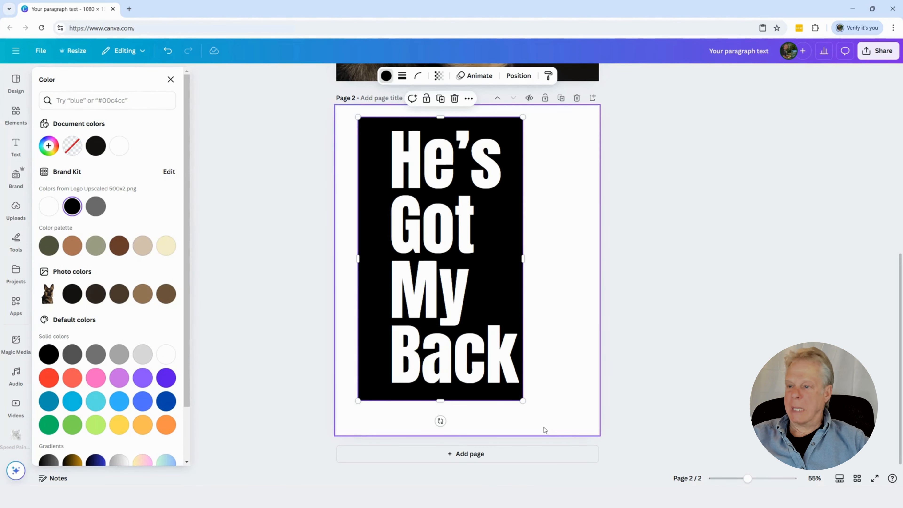
Step: Enlarge and widen the black frame, and reposition the text block so it sits roughly centred on it
left_click_drag(523, 401, 537, 409)
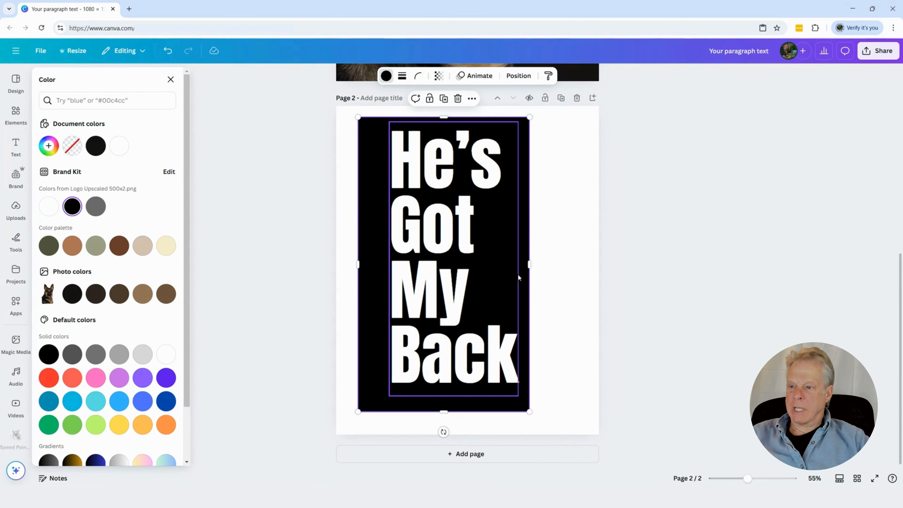
mouse_move(494, 282)
left_mouse_down()
mouse_move(501, 284)
mouse_move(487, 285)
left_mouse_up()
left_click(521, 285)
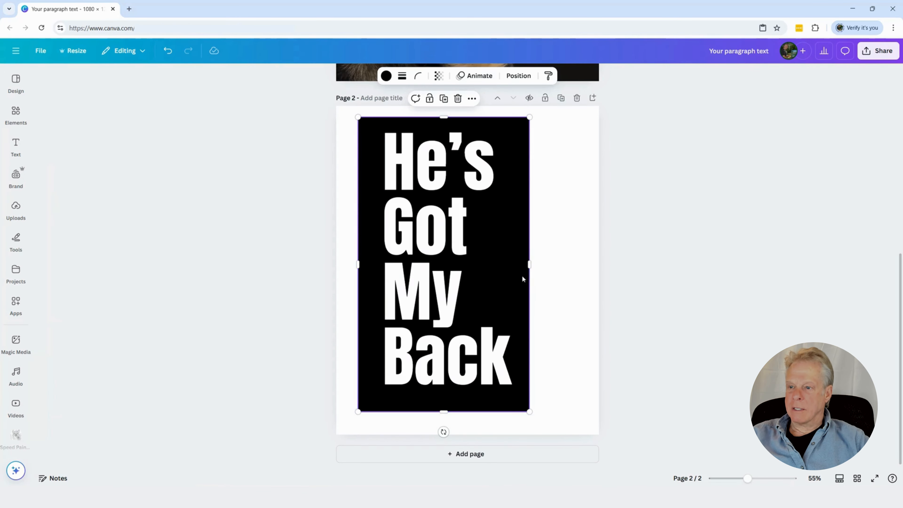
left_click_drag(530, 264, 550, 270)
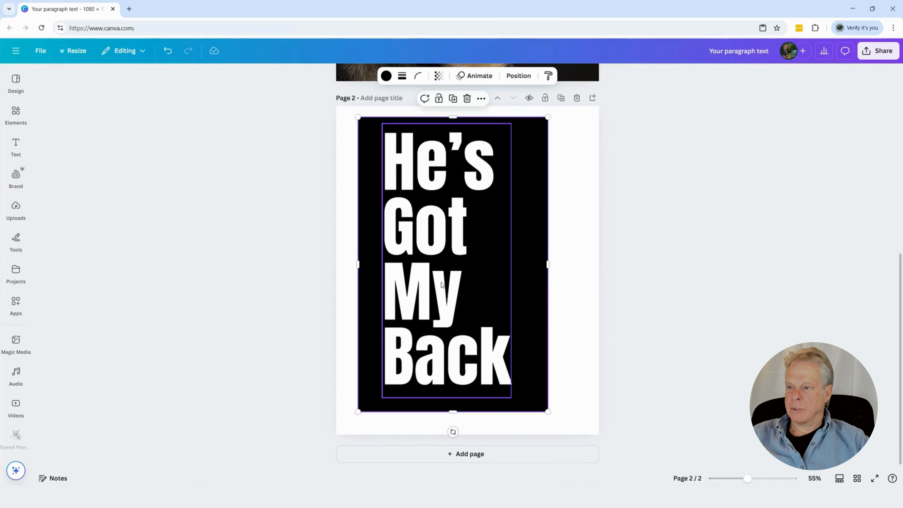
mouse_move(420, 285)
left_mouse_down()
mouse_move(443, 289)
mouse_move(434, 289)
left_mouse_up()
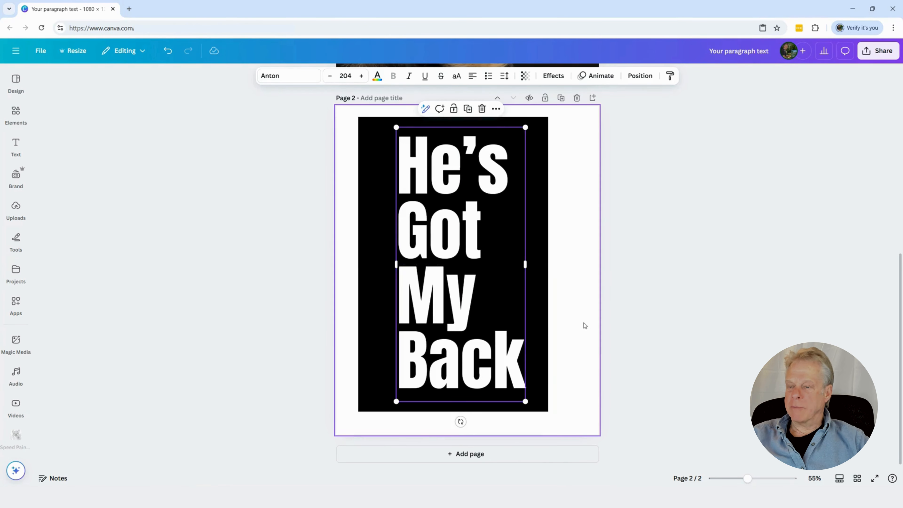
left_click(594, 388)
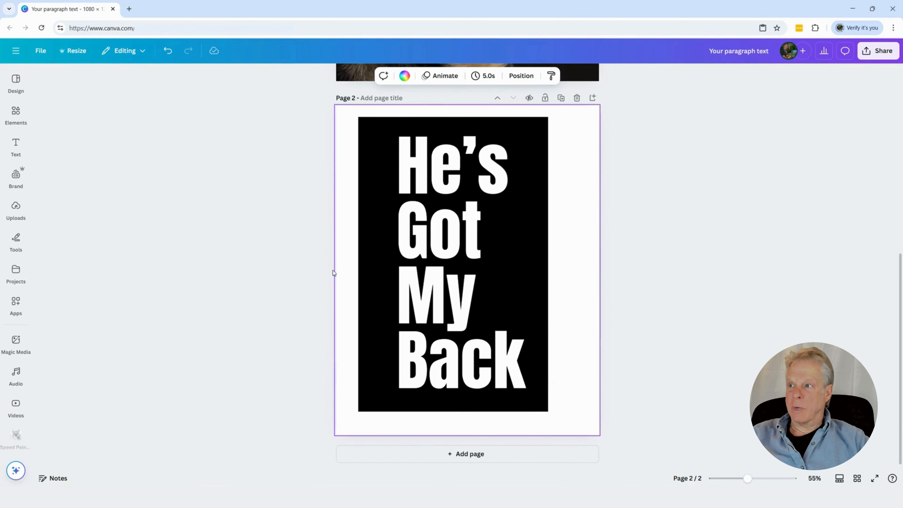
left_click(219, 410)
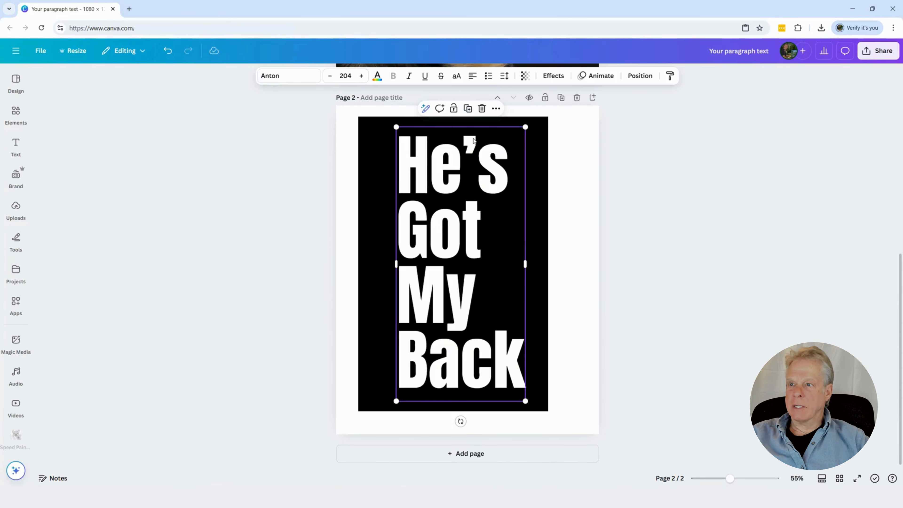
Step: Apply an Outline effect to the text block in bright red with a thickness of 20
left_click(554, 76)
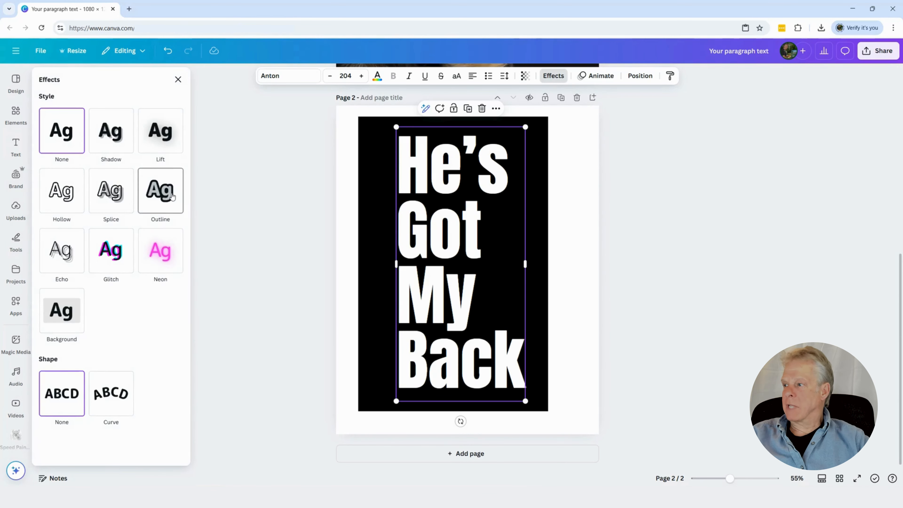
left_click(173, 195)
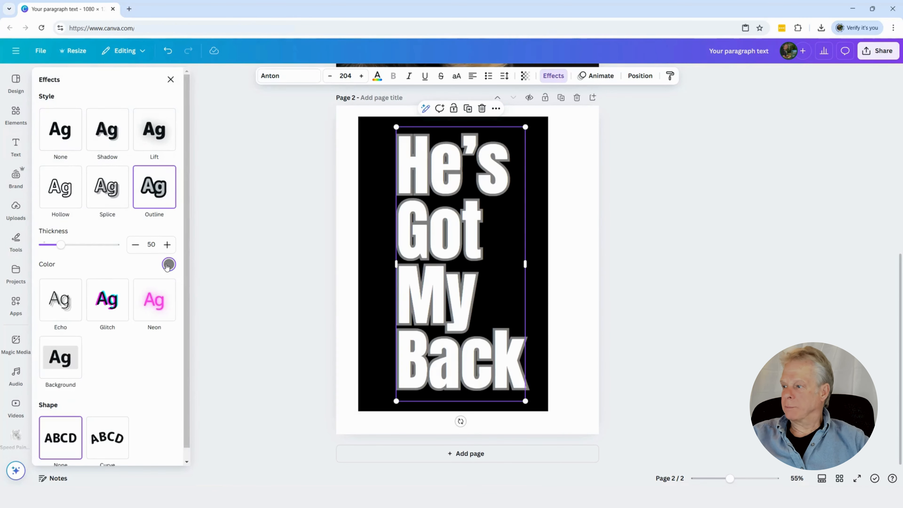
left_click(168, 265)
scroll(94, 398, "down", 3)
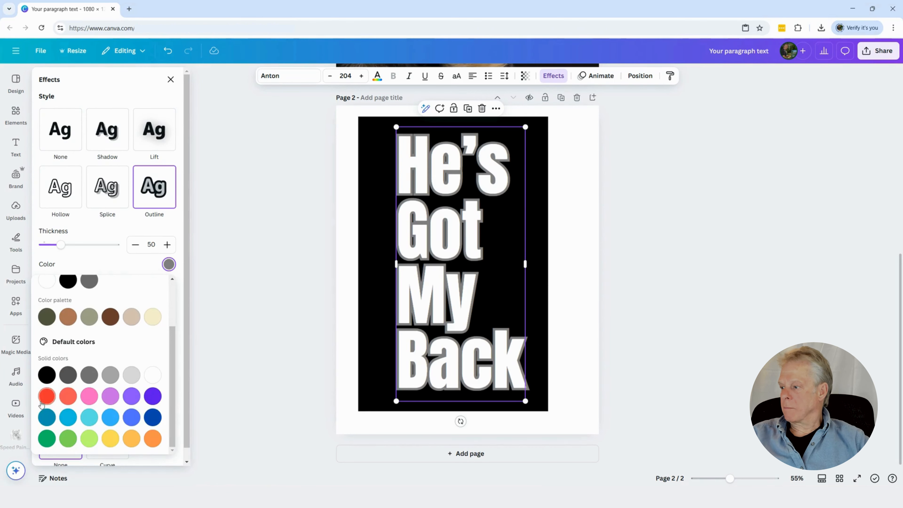
left_click(47, 396)
left_click_drag(61, 244, 51, 249)
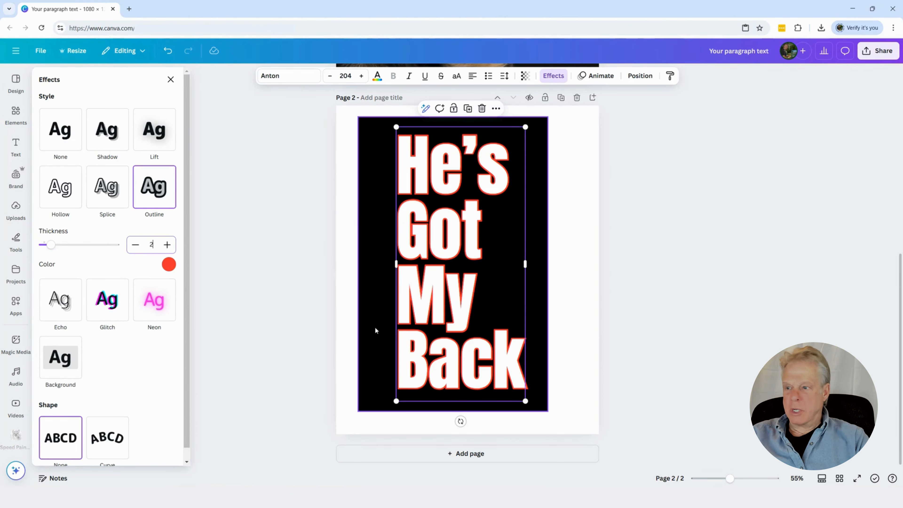
type("0")
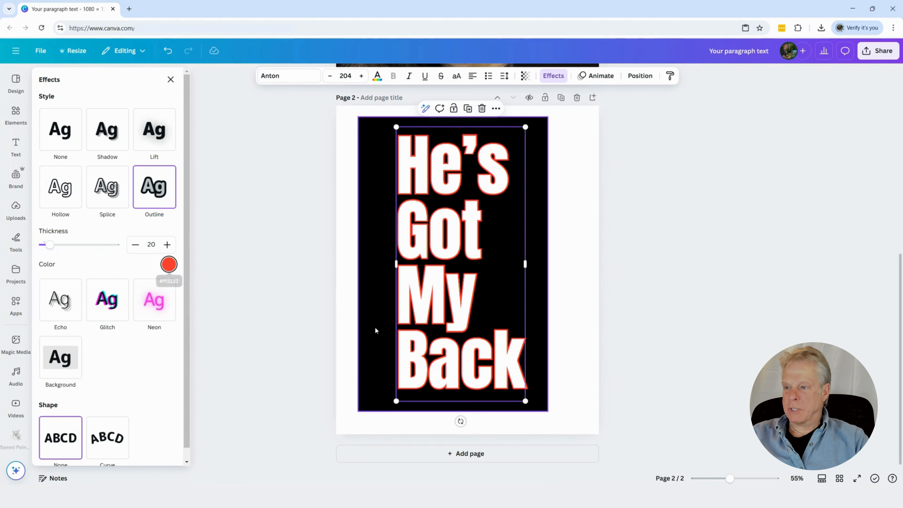
left_click(574, 303)
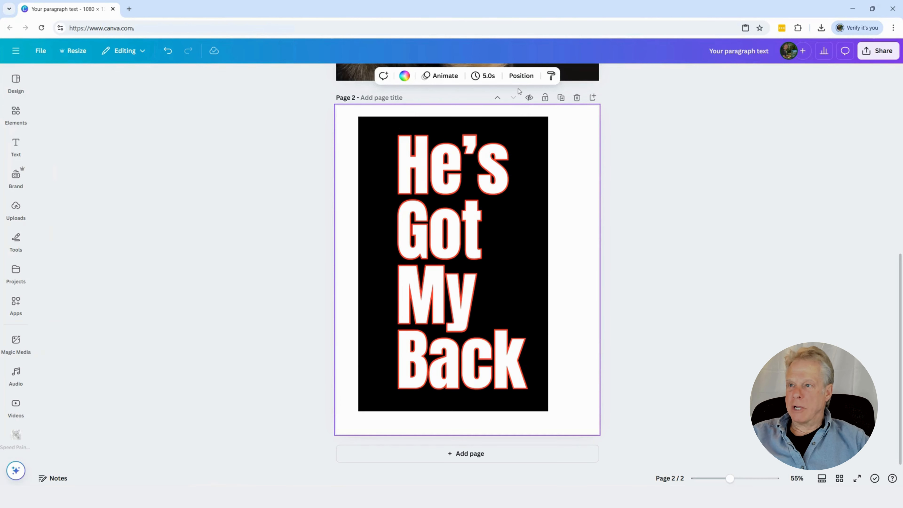
Step: Download only page 2 of the design as a PNG, leaving page 1 out, and close the layer list
left_click(521, 76)
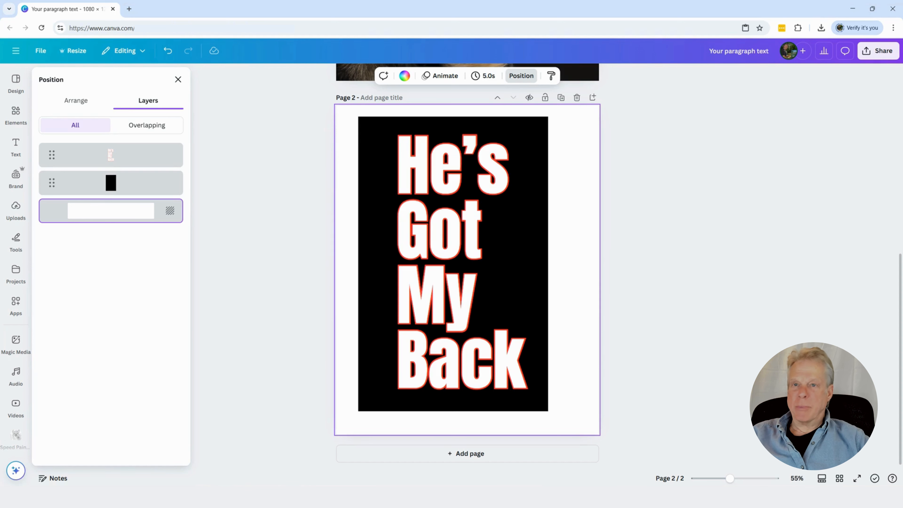
left_click(877, 51)
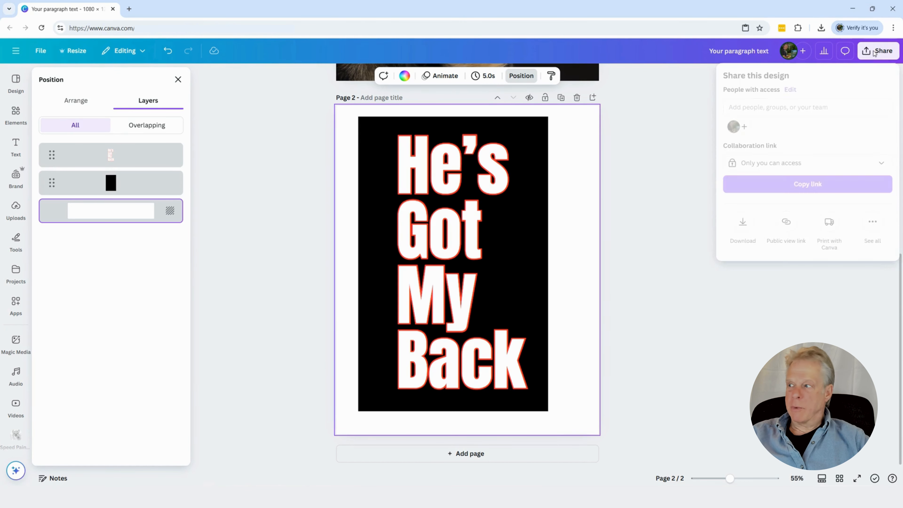
left_click(743, 222)
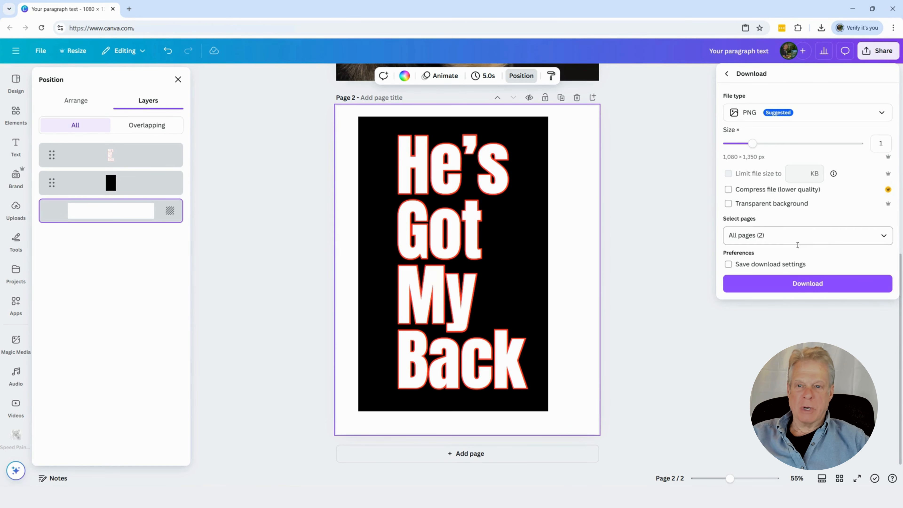
left_click(882, 236)
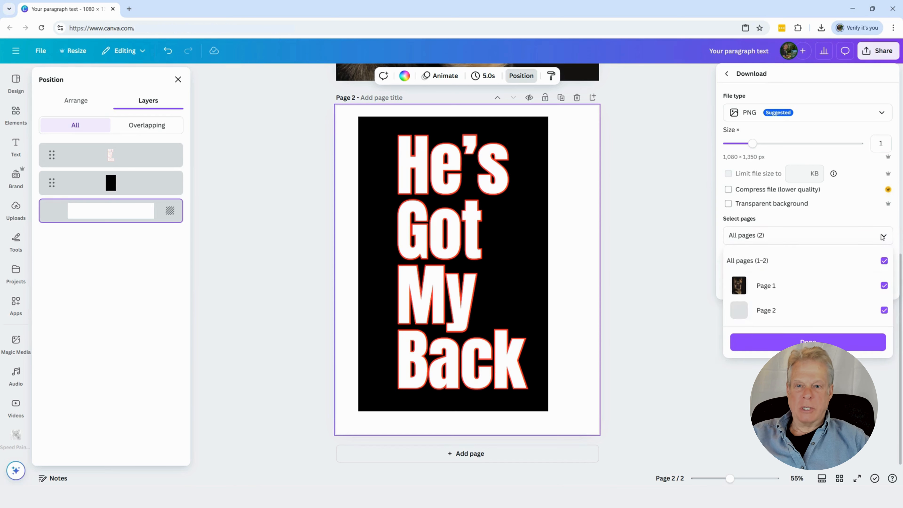
left_click(883, 260)
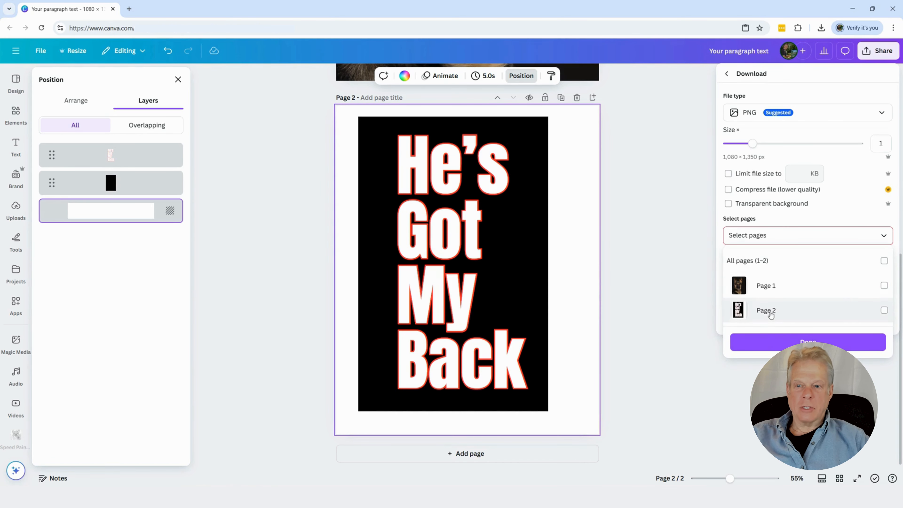
left_click(884, 311)
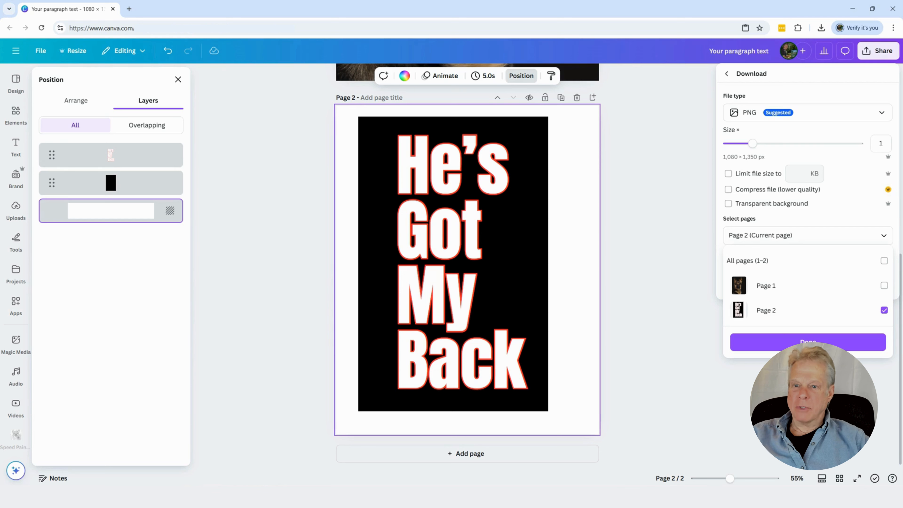
left_click(816, 341)
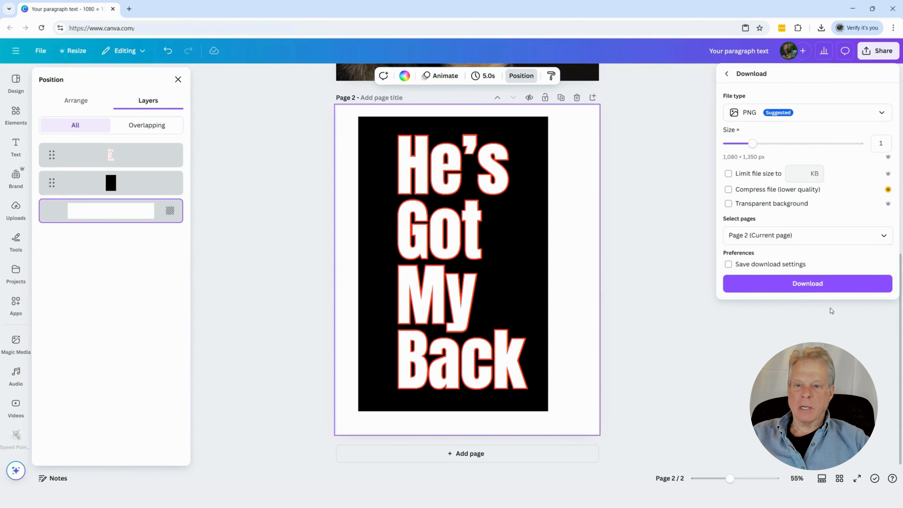
left_click(817, 287)
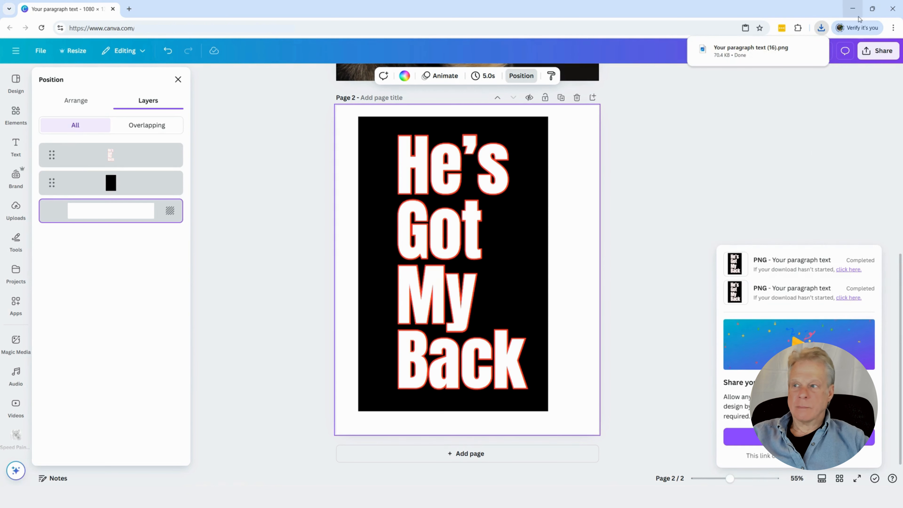
left_click(177, 80)
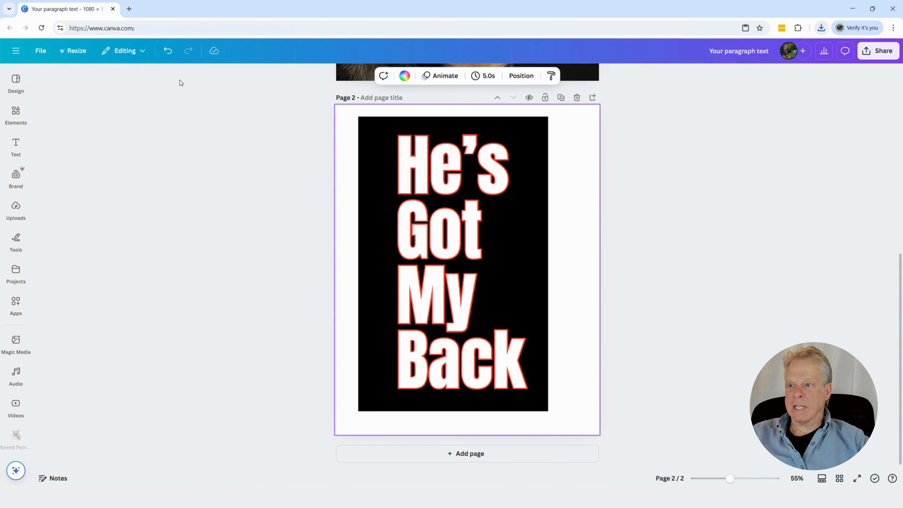
Step: Upload the downloaded file "Your paragraph text (16).png" to the media library and display the uploaded images
left_click(821, 27)
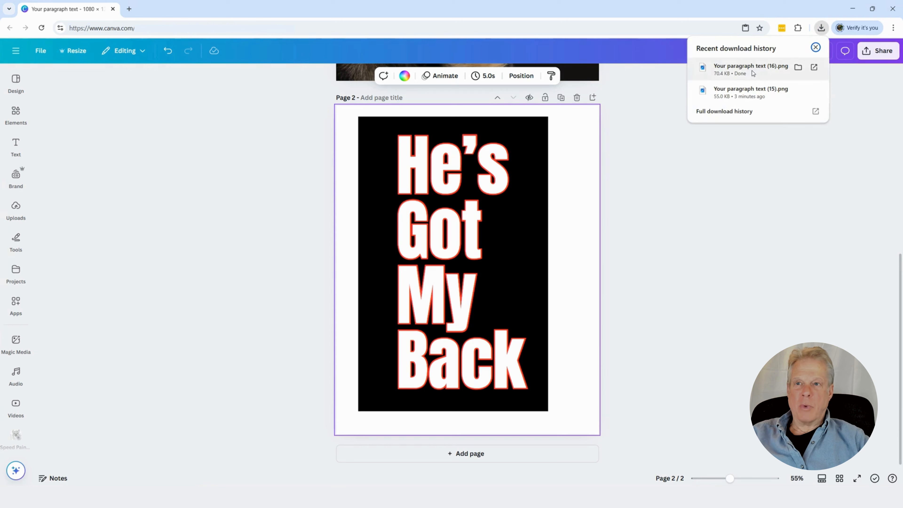
left_click_drag(753, 68, 65, 411)
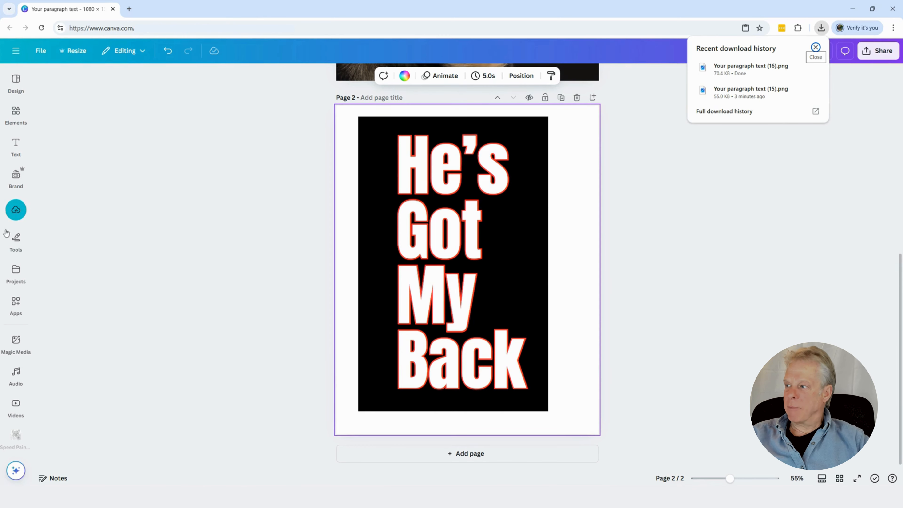
left_click(16, 210)
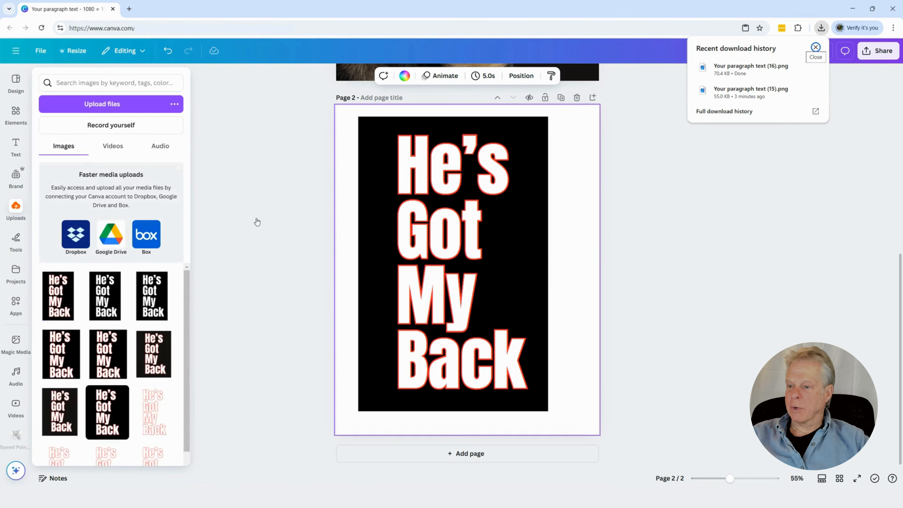
Step: Add a blank page 3 and place the downloaded "Your paragraph text (16).png" on it
left_click(465, 459)
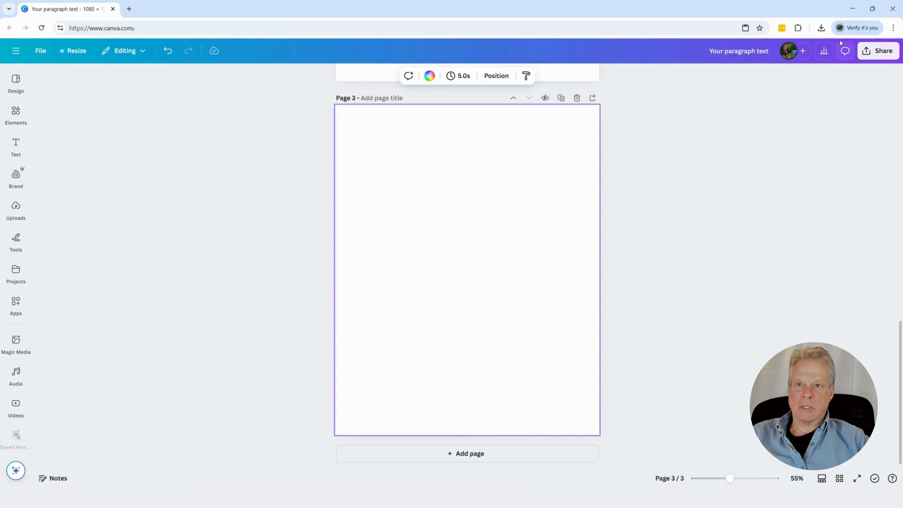
left_click(821, 28)
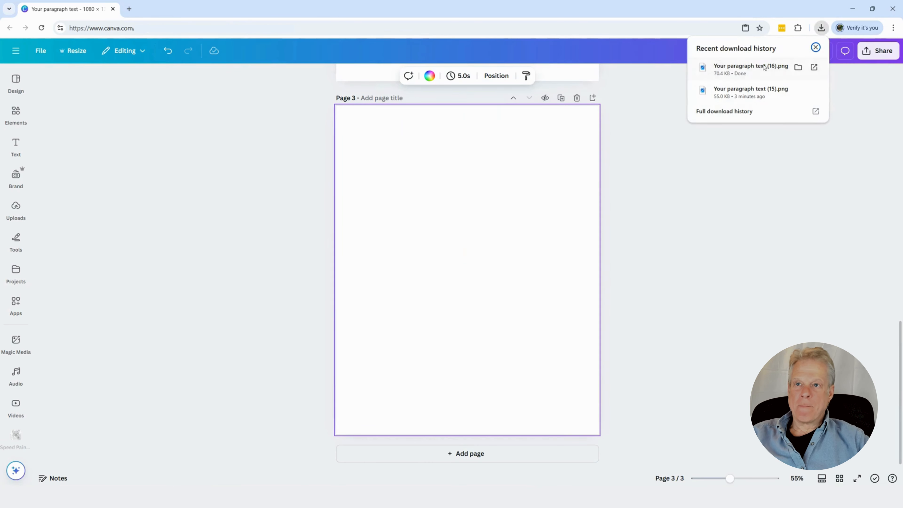
left_click_drag(763, 67, 458, 278)
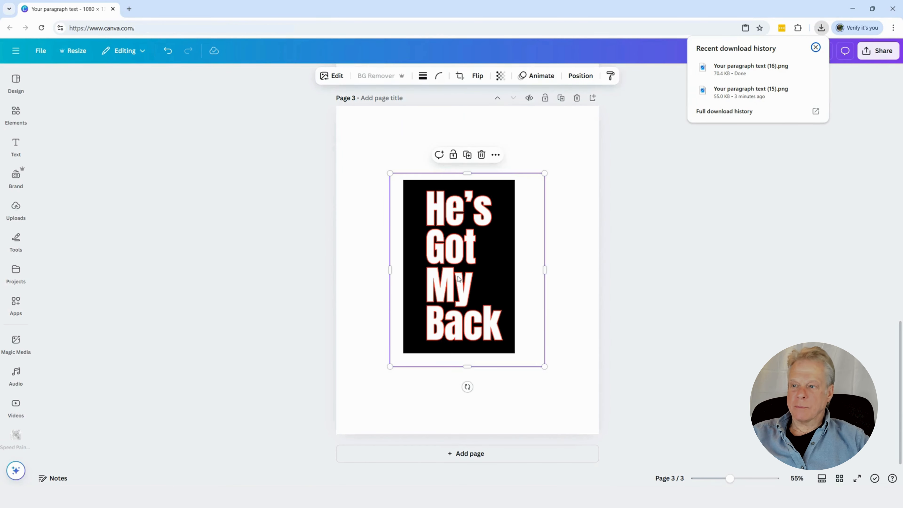
Step: Enlarge the text image to about the full height of page 3 and centre its black rectangle on the page
left_click_drag(544, 173, 604, 117)
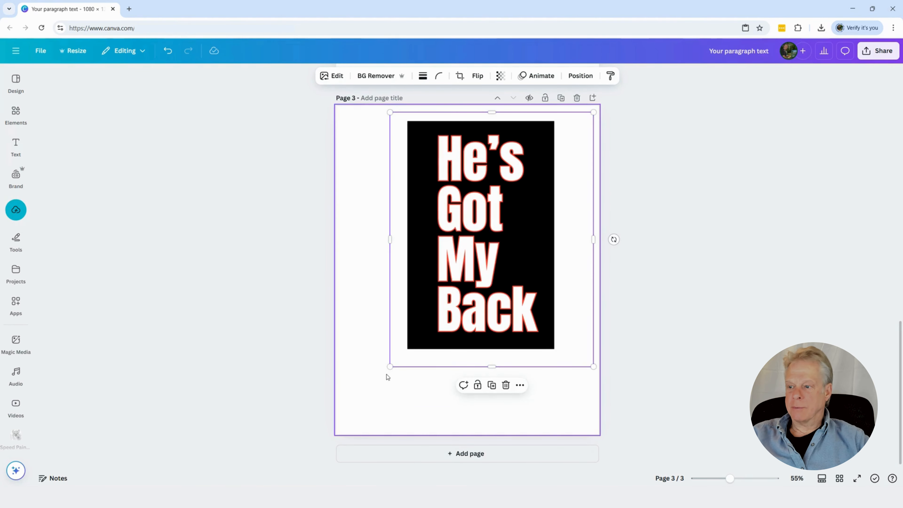
left_click_drag(389, 367, 329, 442)
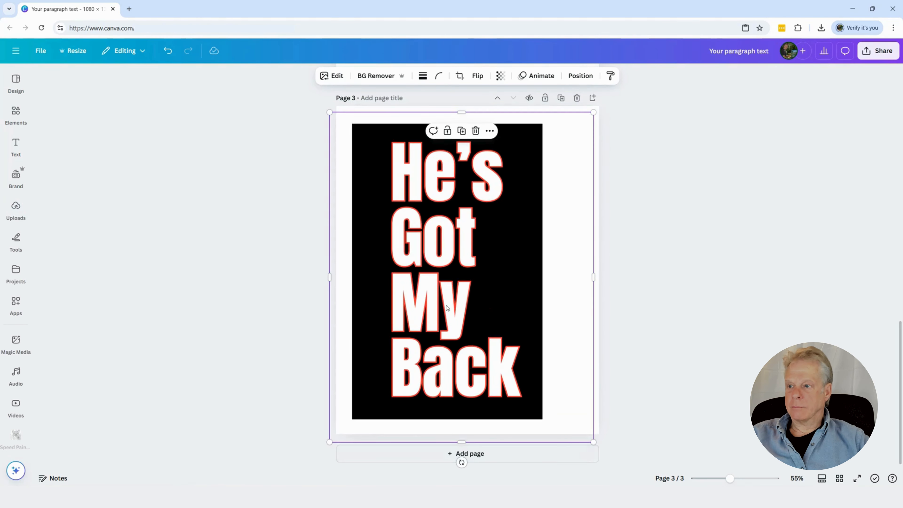
left_click_drag(447, 281, 467, 279)
left_click(721, 259)
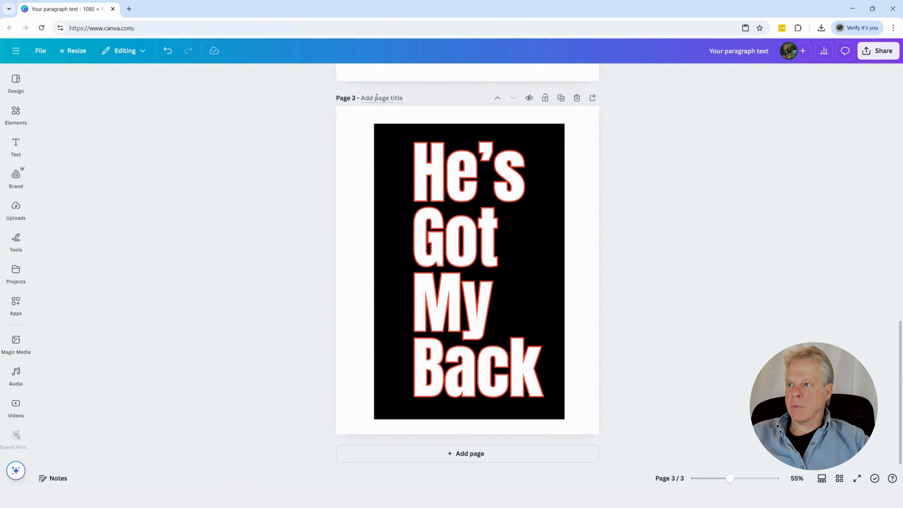
Step: Remove the background of the text image on page 3, cutting out the white lettering and the white surround
left_click(422, 151)
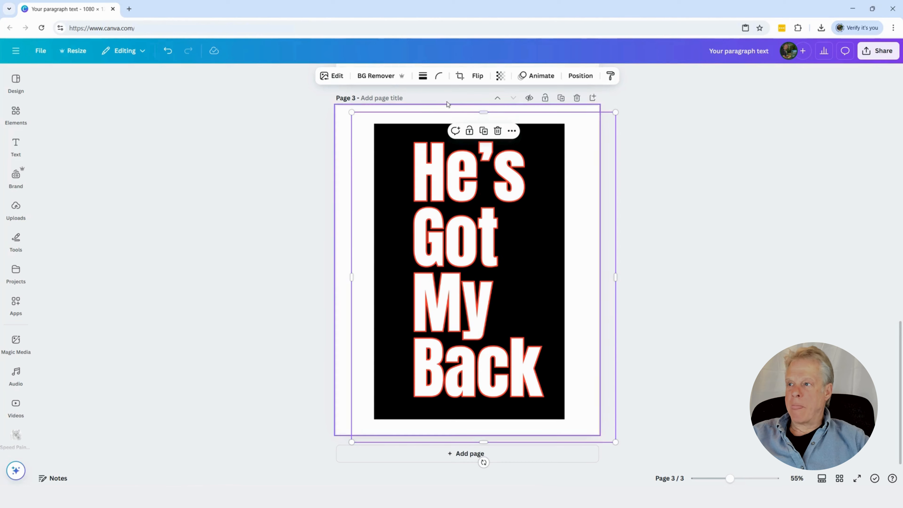
left_click(389, 77)
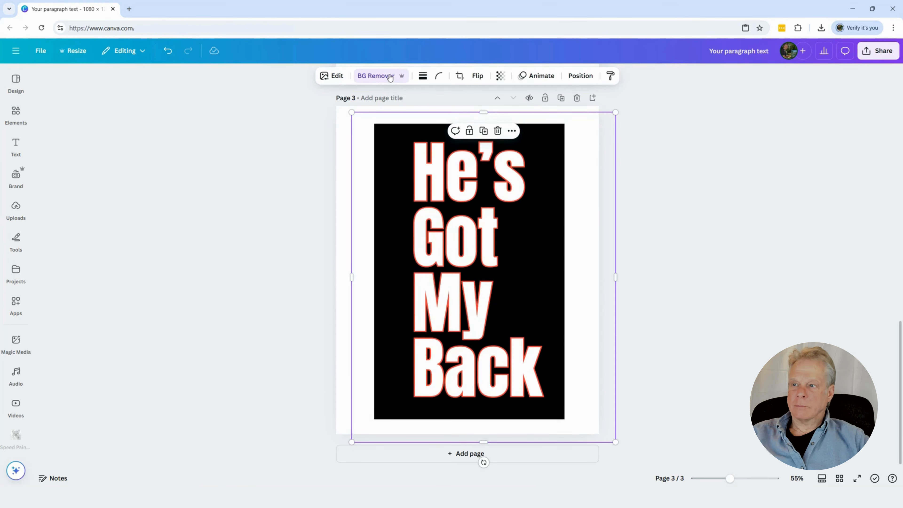
left_click(390, 77)
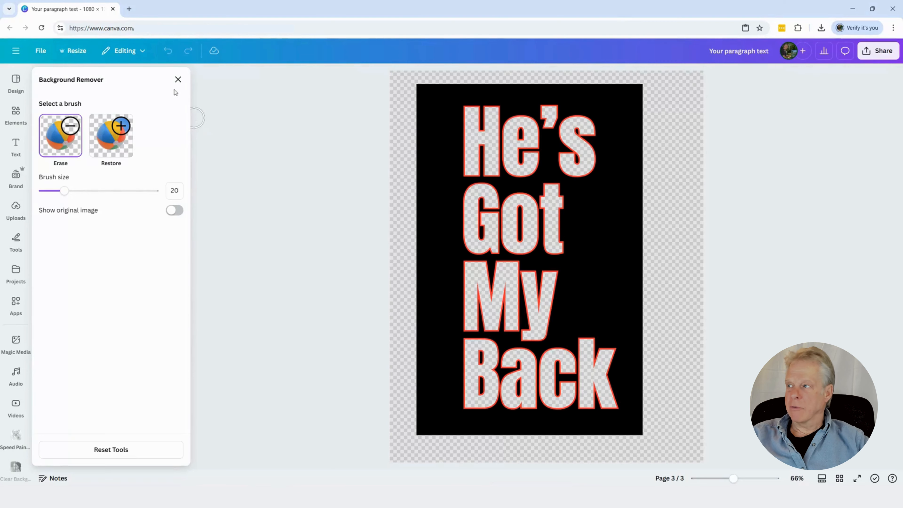
left_click(178, 80)
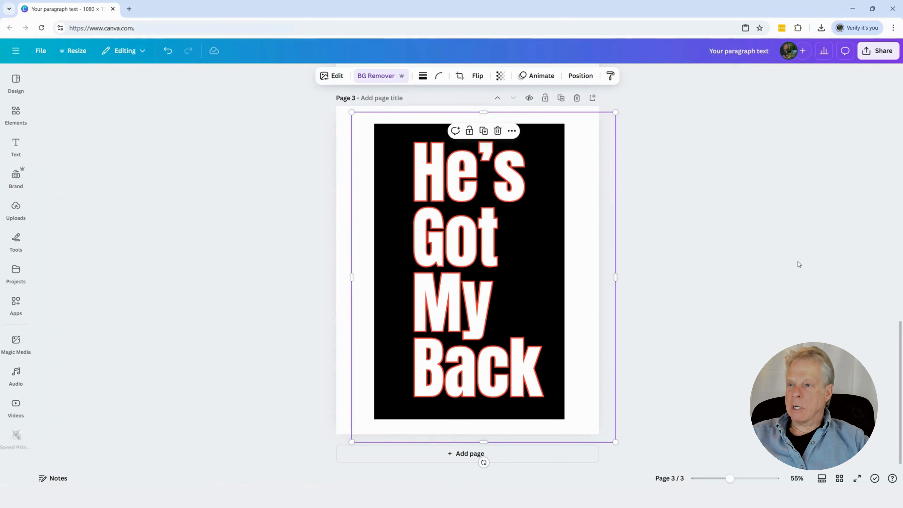
Step: Copy the cut-out text image from page 3 and paste it over the German Shepherd photo on page 1
scroll(358, 401, "up", 2)
scroll(586, 336, "down", 2)
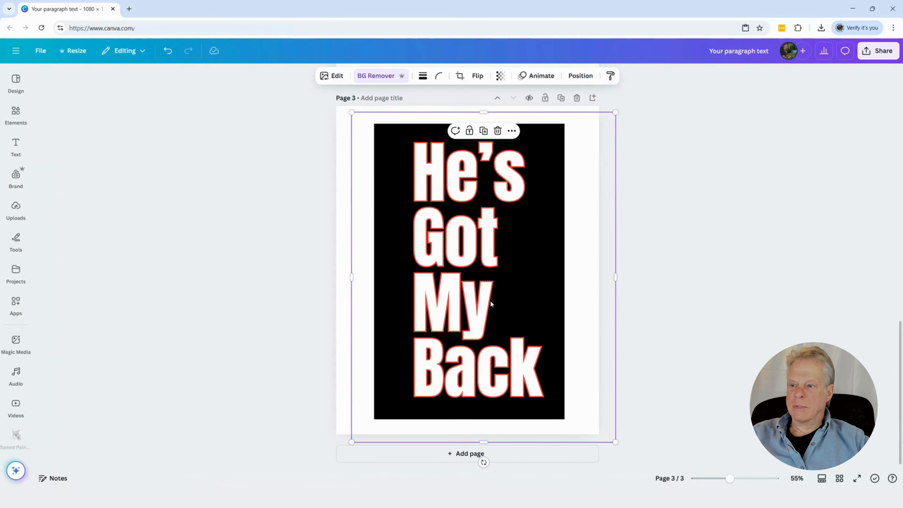
right_click(490, 303)
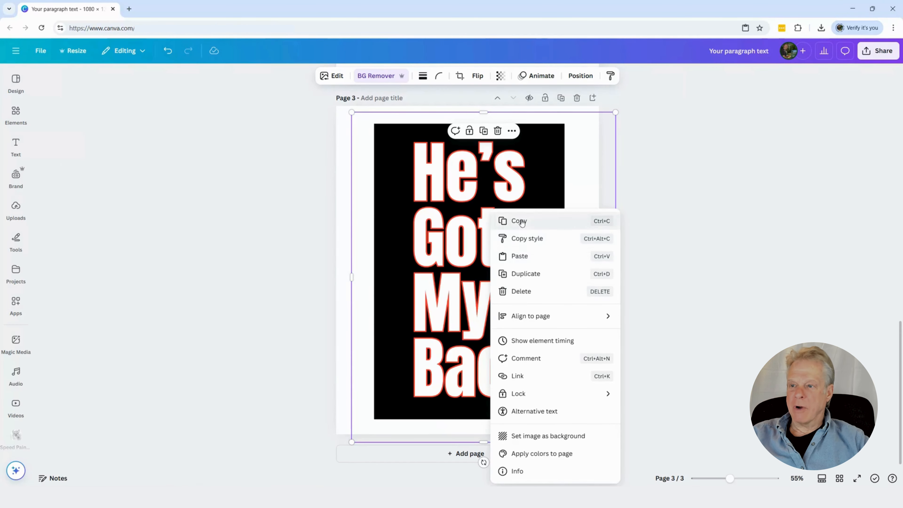
left_click(553, 222)
scroll(543, 224, "up", 5)
scroll(543, 223, "up", 10)
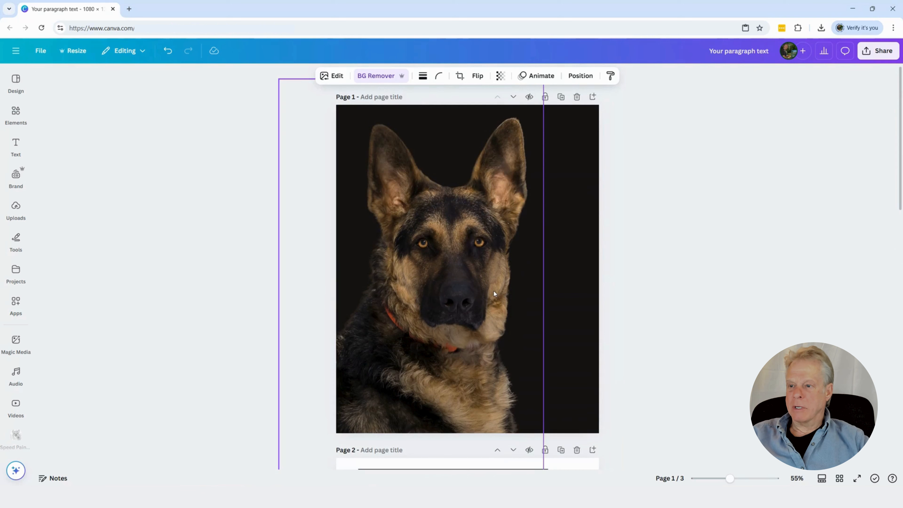
right_click(491, 290)
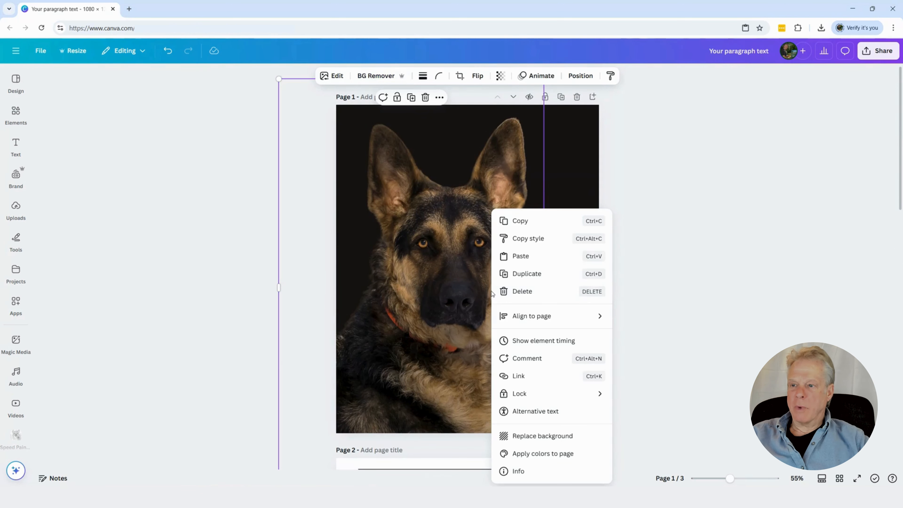
left_click(521, 256)
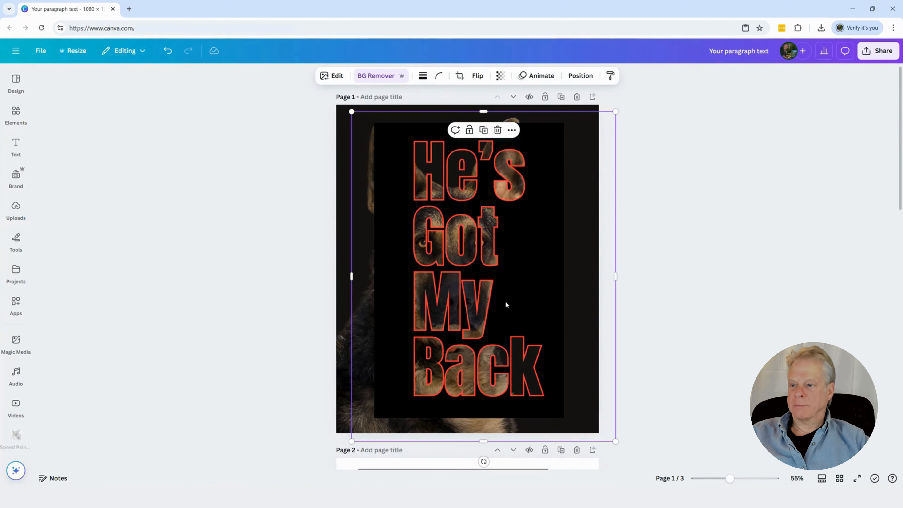
Step: Shrink and move the cut-out text image over the right half of the dog photo, and crop its left edge close to the lettering
left_click_drag(493, 303, 552, 309)
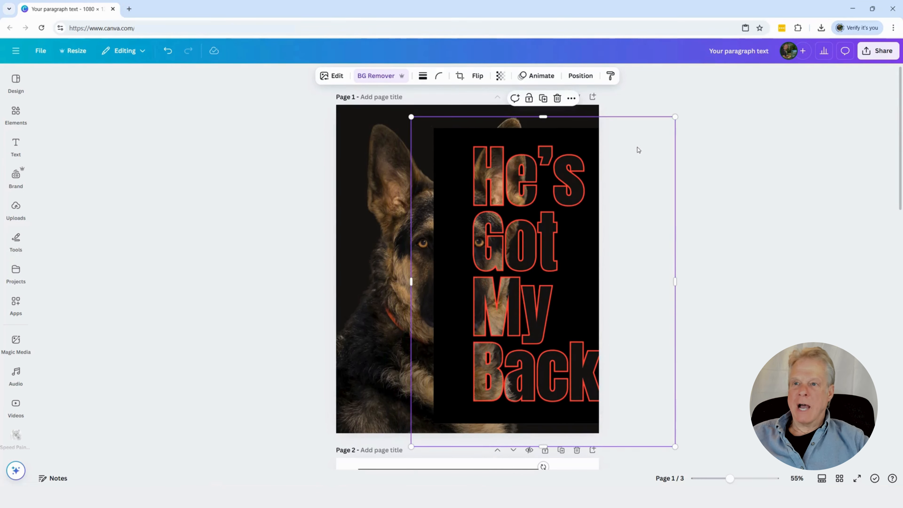
left_click_drag(674, 117, 675, 117)
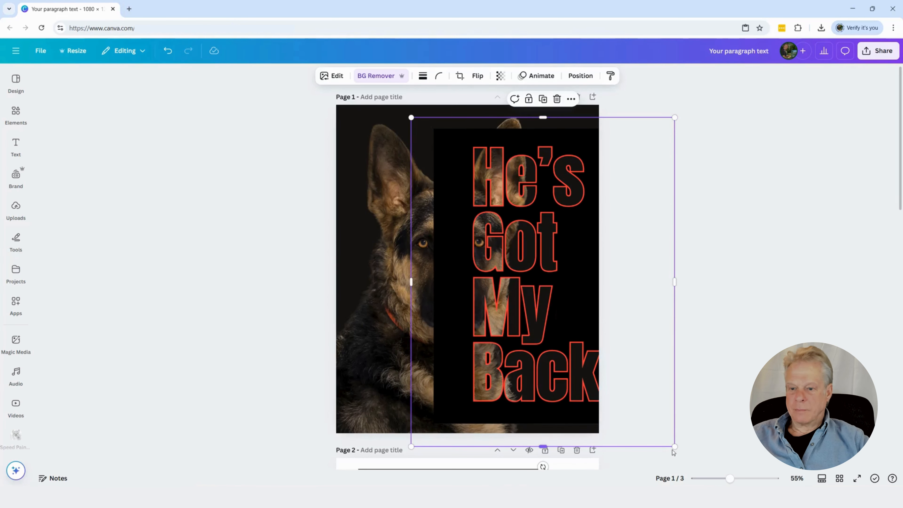
left_click_drag(674, 447, 644, 444)
left_click_drag(475, 305, 477, 310)
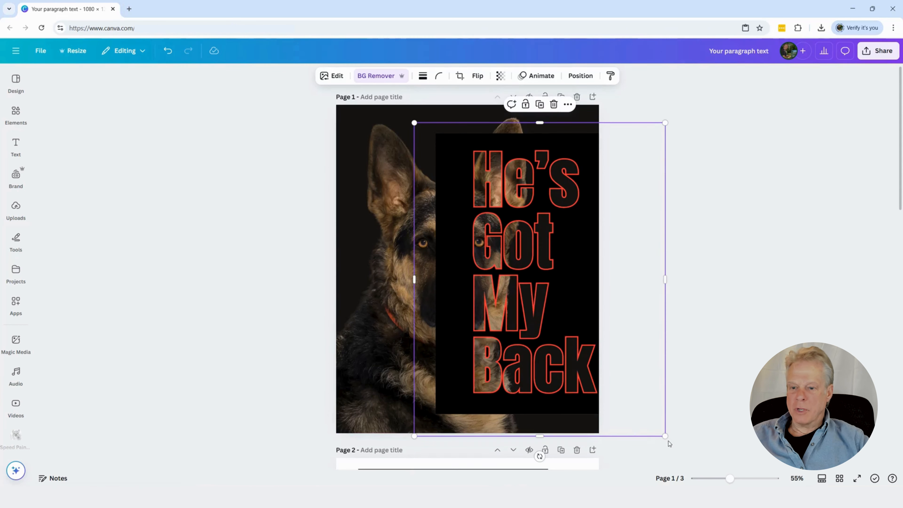
left_click_drag(663, 436, 638, 440)
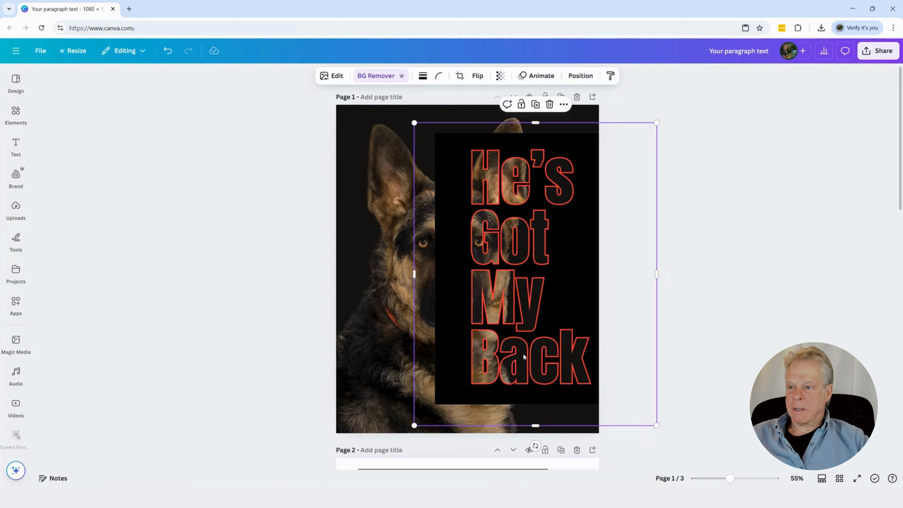
left_click_drag(523, 354, 524, 356)
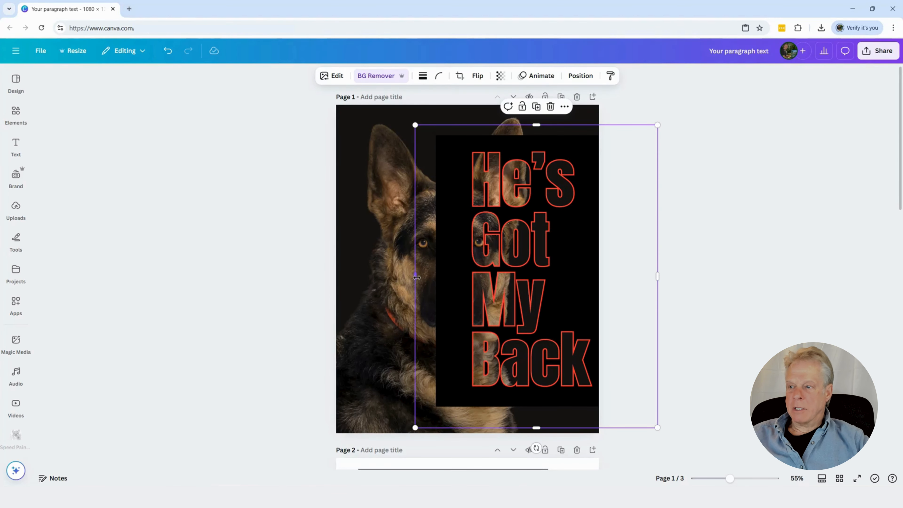
left_click_drag(417, 277, 459, 278)
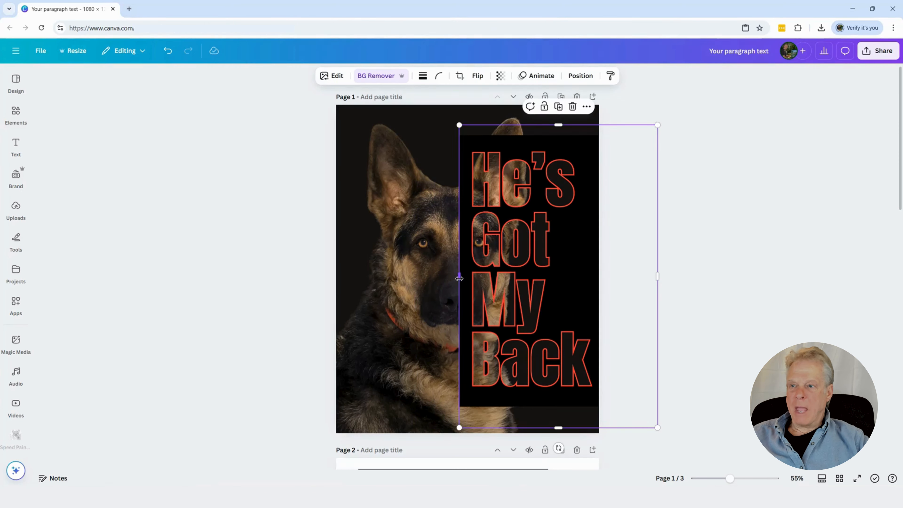
left_click(645, 373)
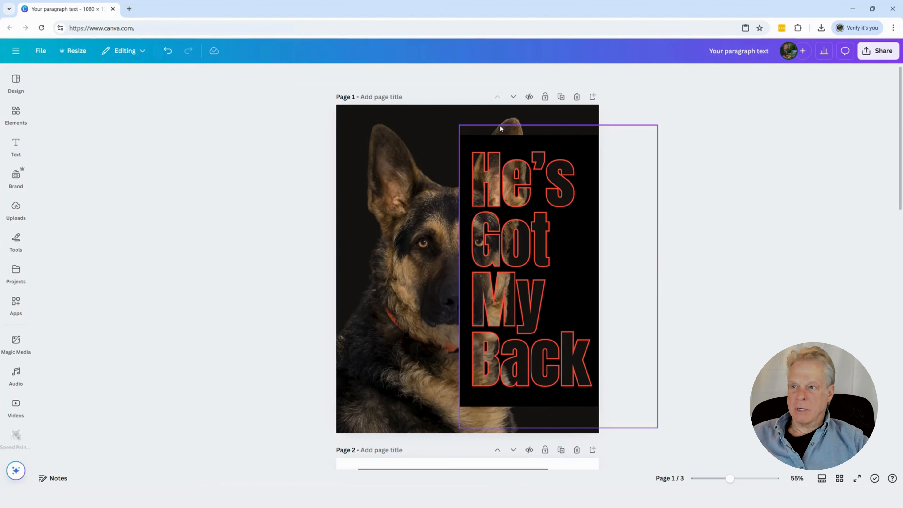
Step: Add the recently used landscape frame to page 1 and shape it into a strip covering the gap above the text image
left_click(21, 112)
left_click(56, 152)
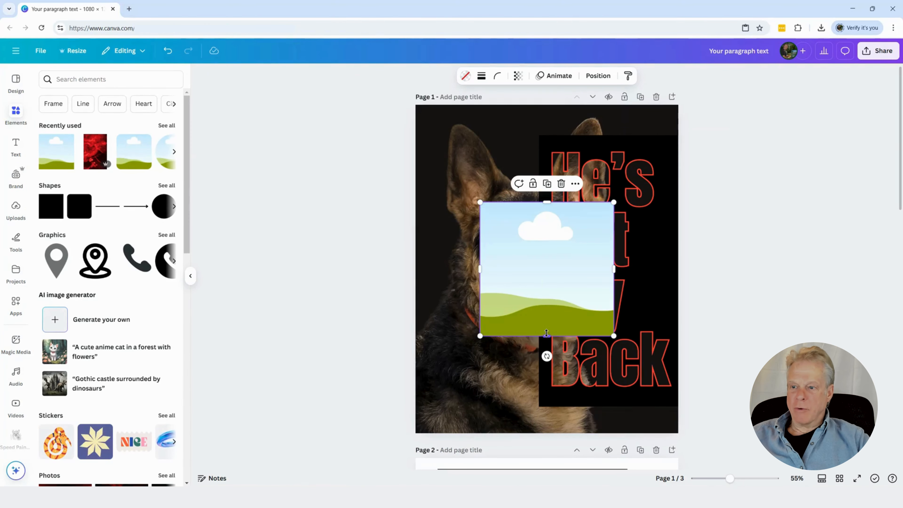
left_click_drag(546, 336, 549, 237)
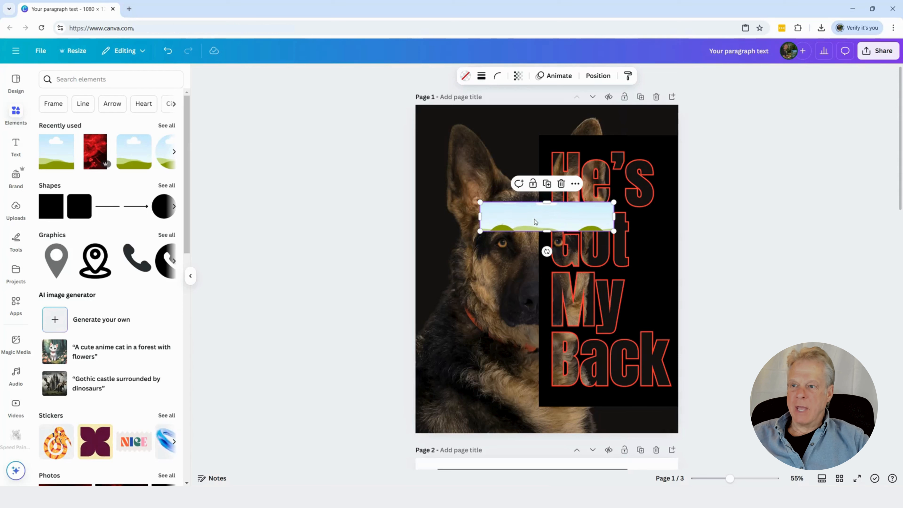
left_click_drag(546, 204, 594, 123)
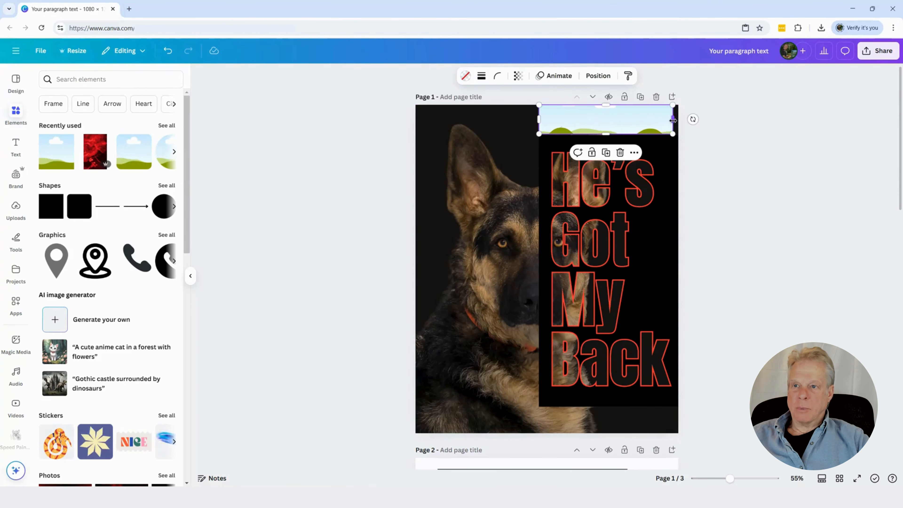
left_click_drag(673, 120, 694, 120)
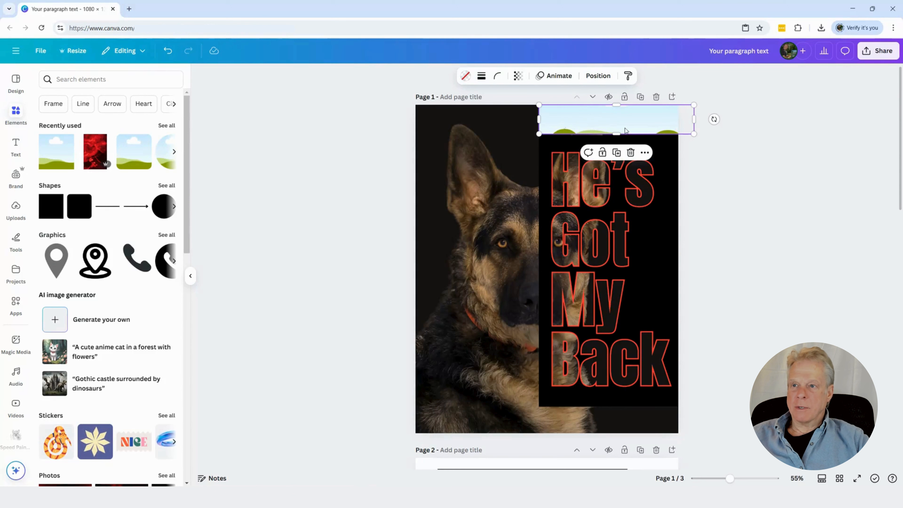
Step: Fill the strip with black and place a duplicate of it over the gap below the text image
left_click(465, 77)
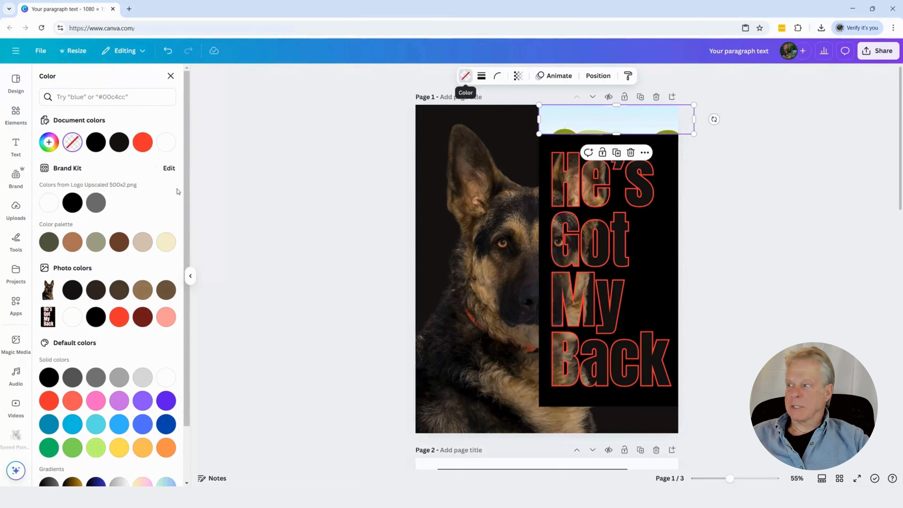
left_click(72, 204)
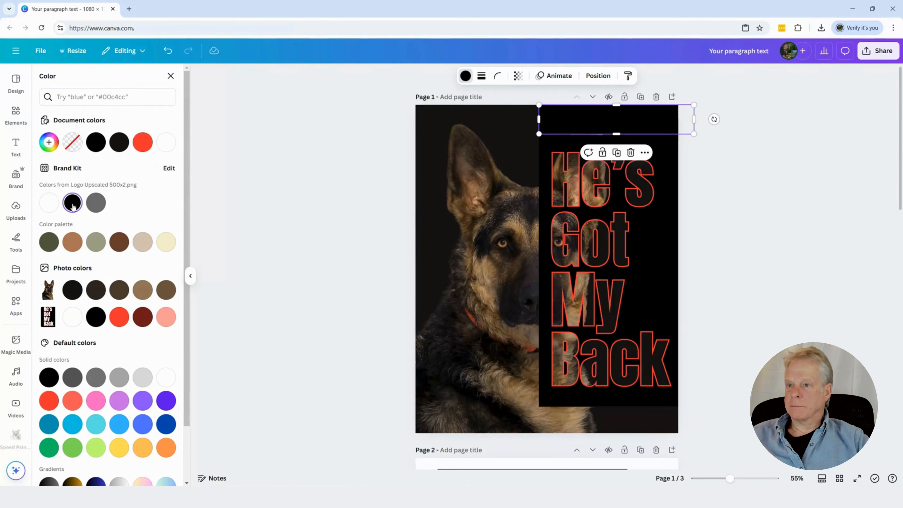
left_click(617, 153)
left_click_drag(601, 136, 598, 427)
left_click(725, 424)
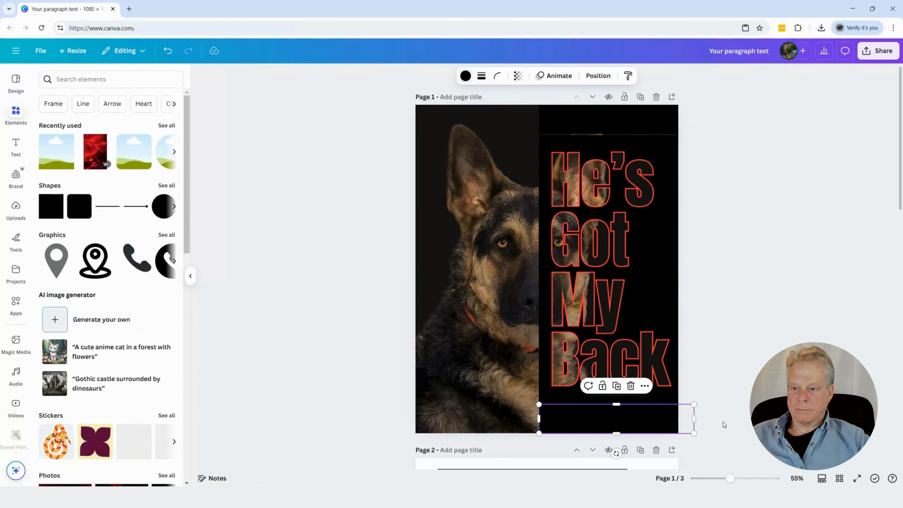
Step: Extend the upper black strip slightly downward to cover the thin gap above the text image
left_click(657, 308)
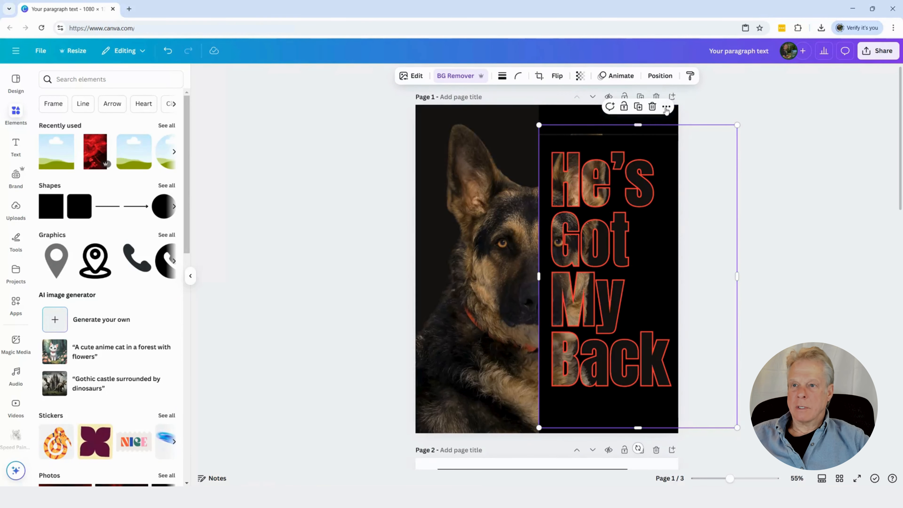
left_click(625, 131)
left_click_drag(618, 132, 616, 137)
left_click(725, 190)
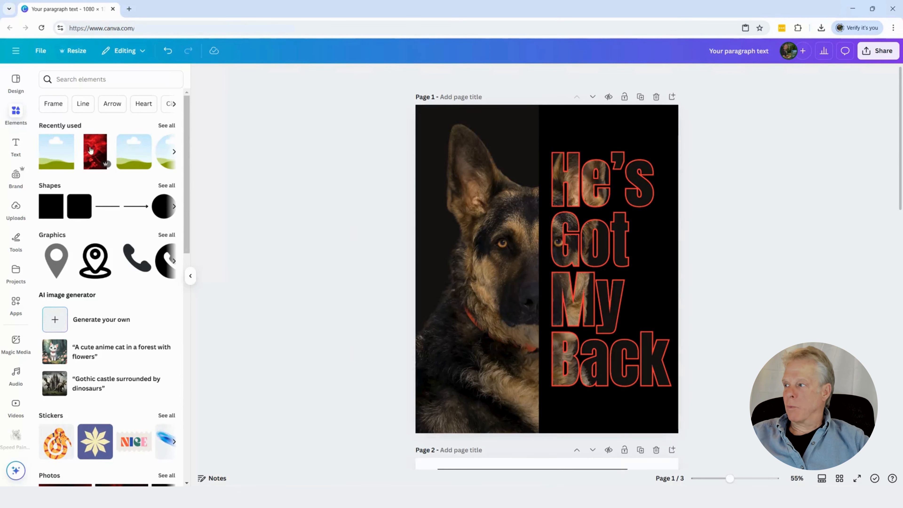
Step: Add another square frame to the middle of page 1 and search the photos for "red smoke background"
left_click(66, 142)
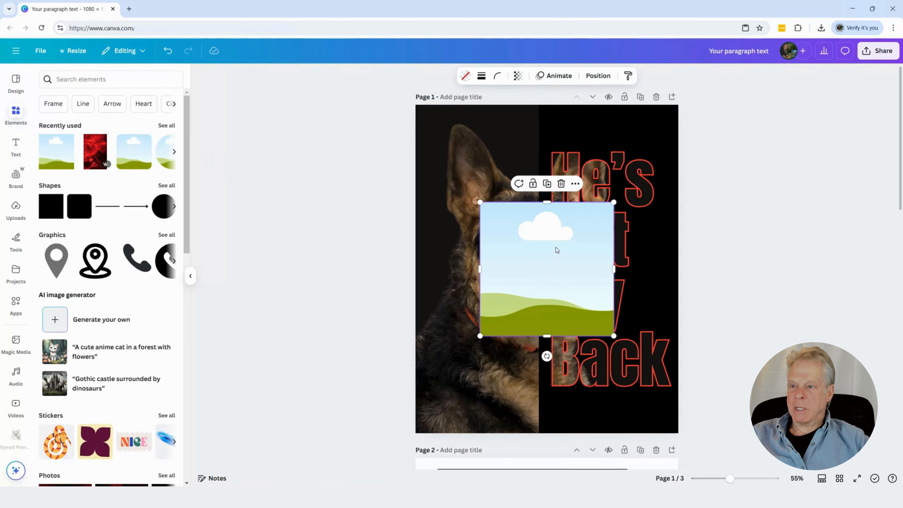
left_click_drag(549, 262, 547, 243)
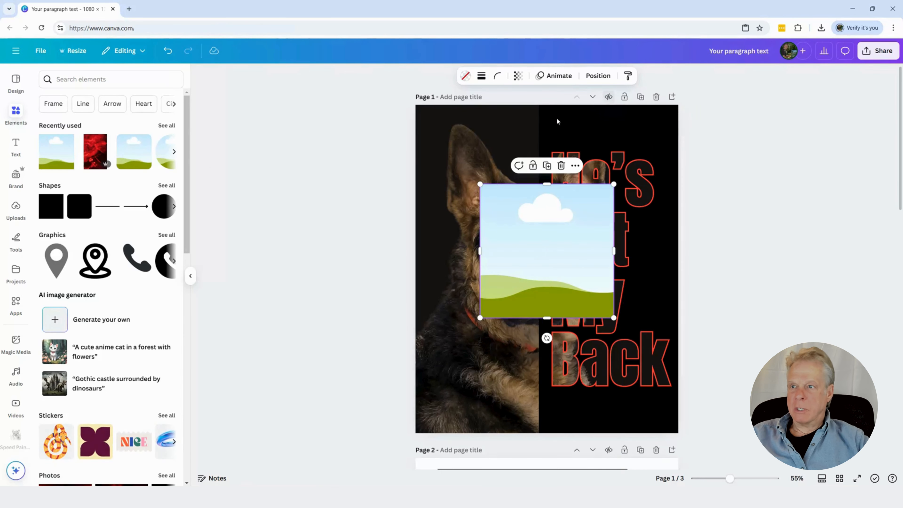
left_click(107, 79)
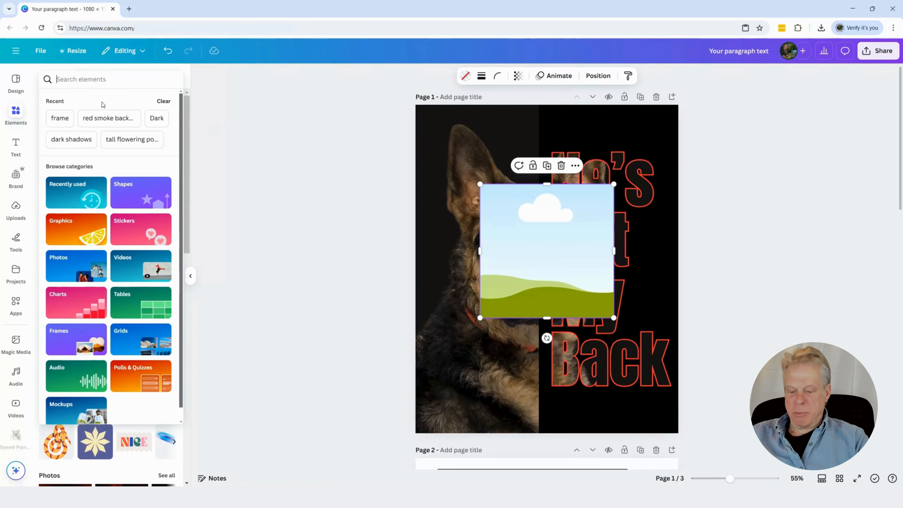
type("red")
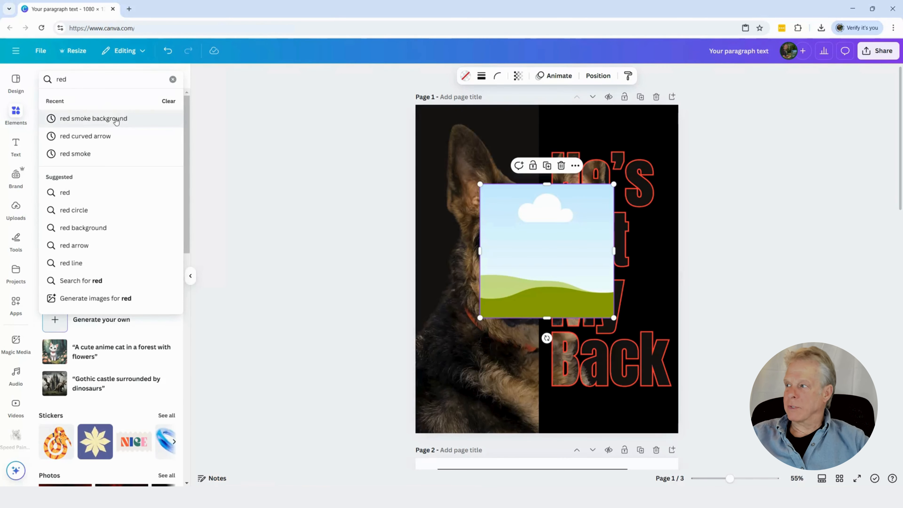
left_click(126, 117)
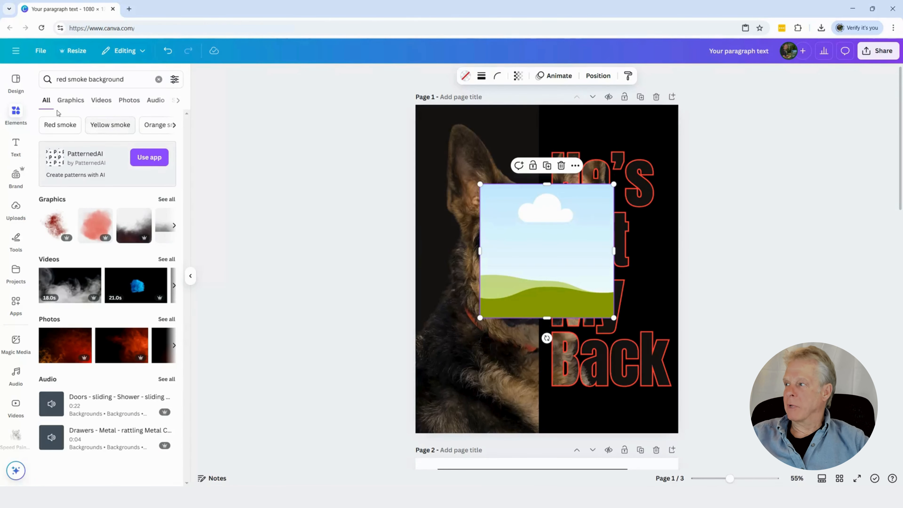
left_click(132, 102)
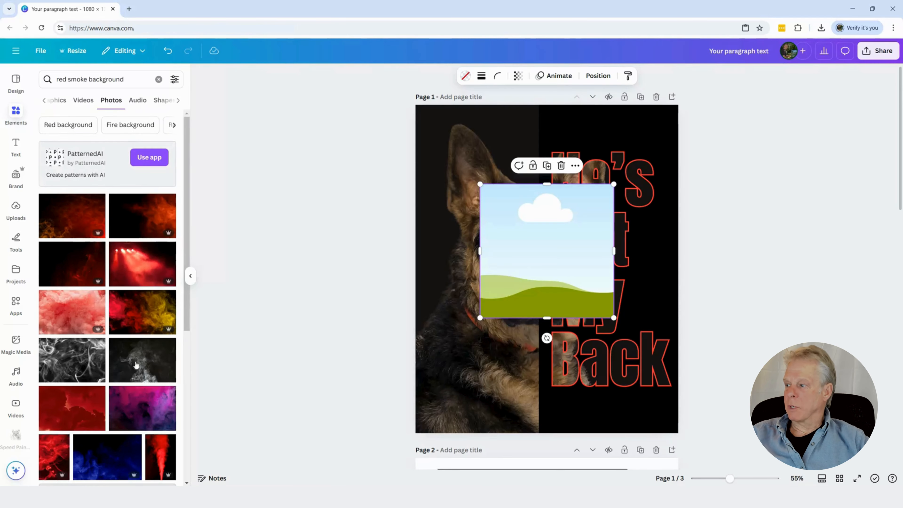
Step: Add the swirling red smoke photo from the search results and place it inside the square frame
scroll(116, 358, "down", 5)
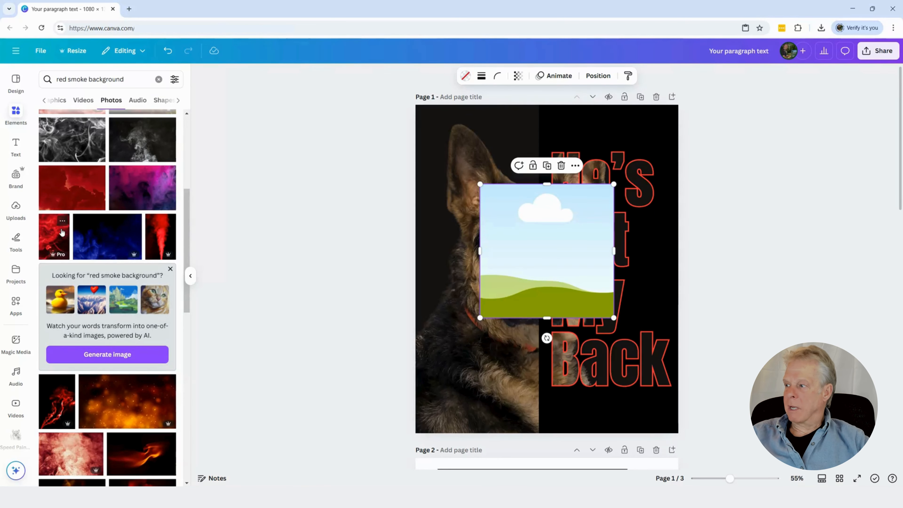
left_click(61, 239)
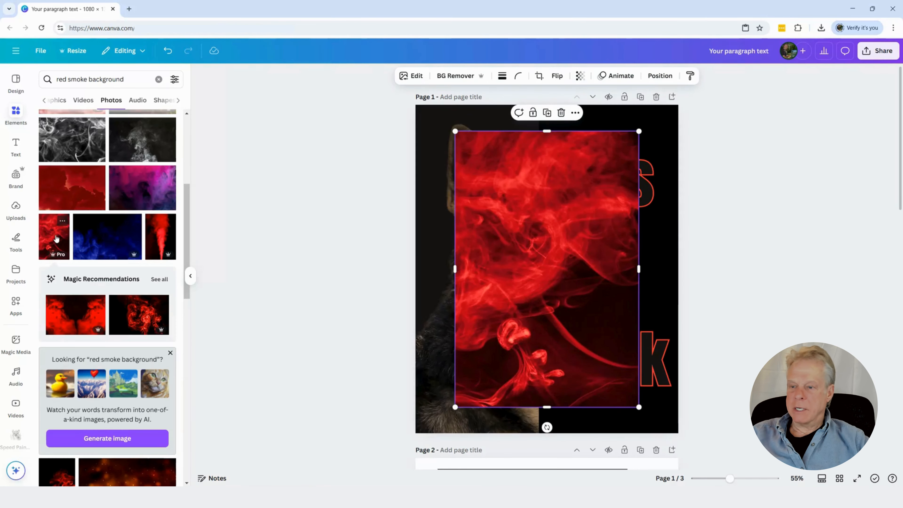
left_click_drag(543, 295, 566, 266)
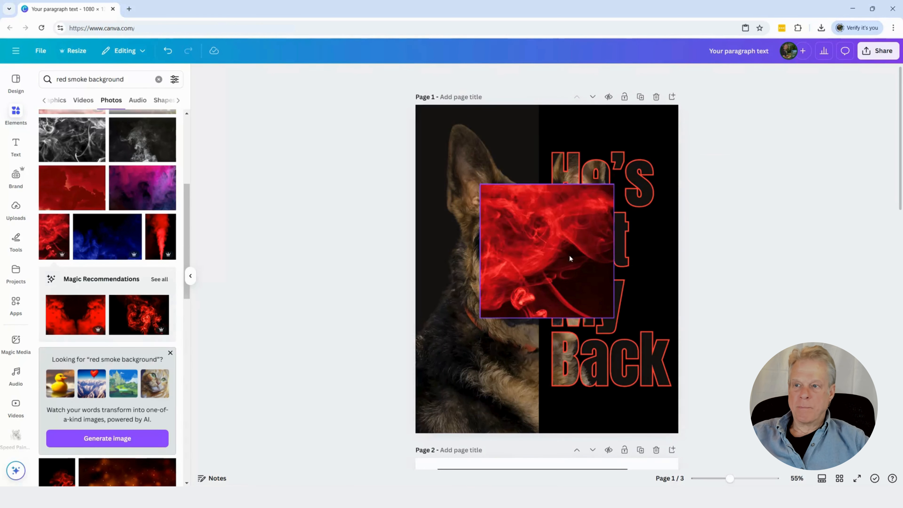
Step: Move the red smoke frame's layer beneath the dog photo, directly above the page background
left_click(537, 270)
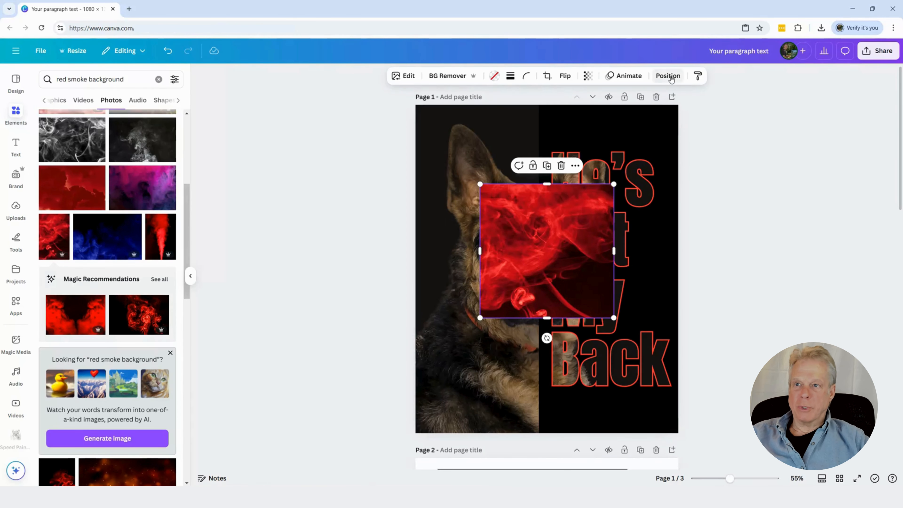
left_click(668, 76)
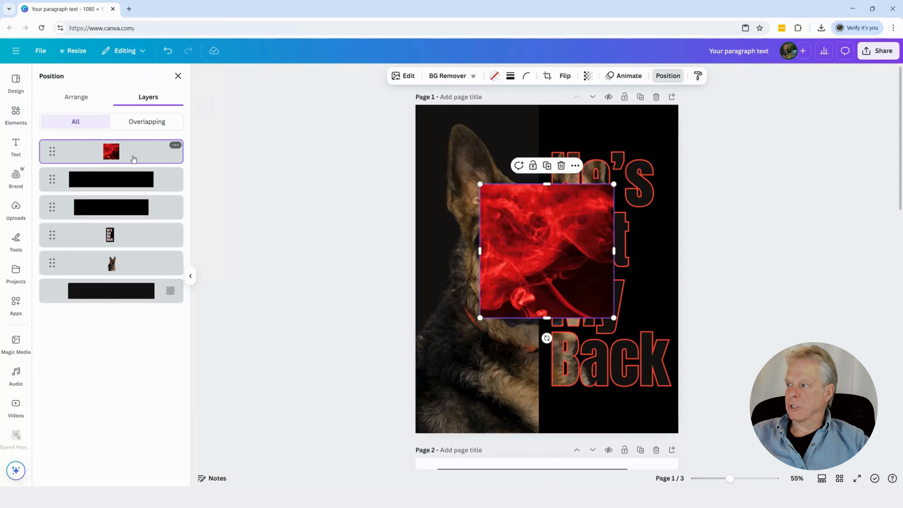
left_click_drag(134, 158, 128, 275)
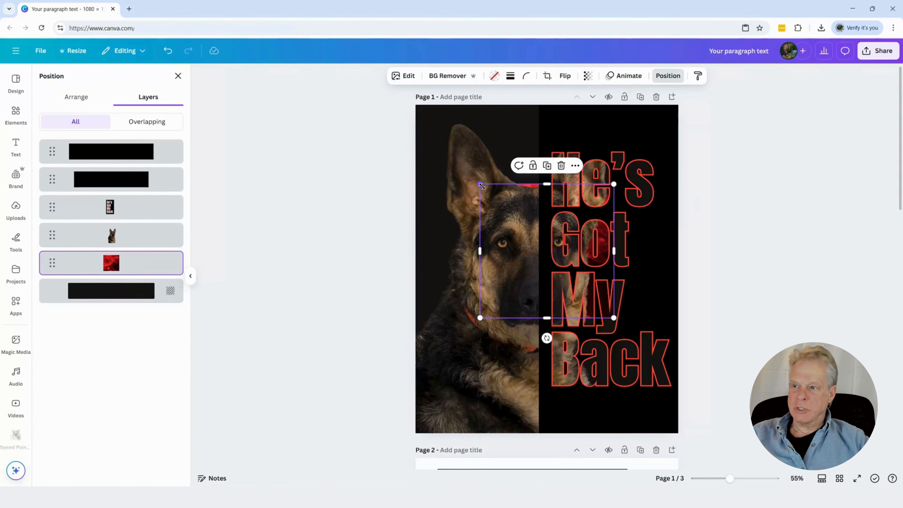
Step: Enlarge the red smoke frame past the page edges so it fills the whole background behind the dog
left_click_drag(480, 184, 409, 94)
left_click_drag(617, 321, 764, 468)
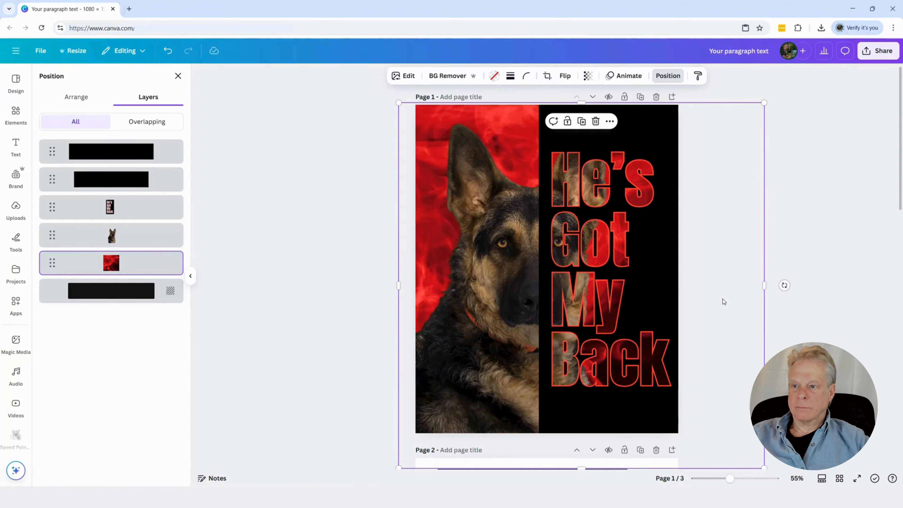
left_click(714, 304)
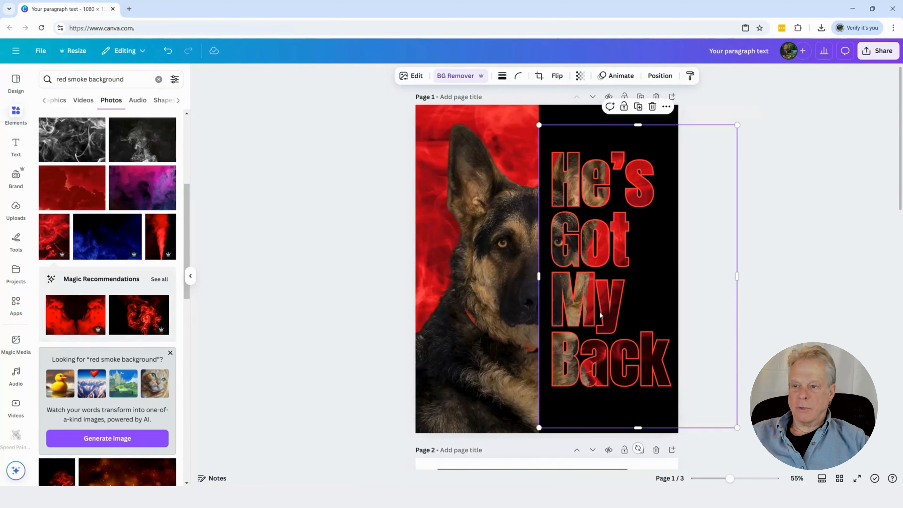
left_click(858, 335)
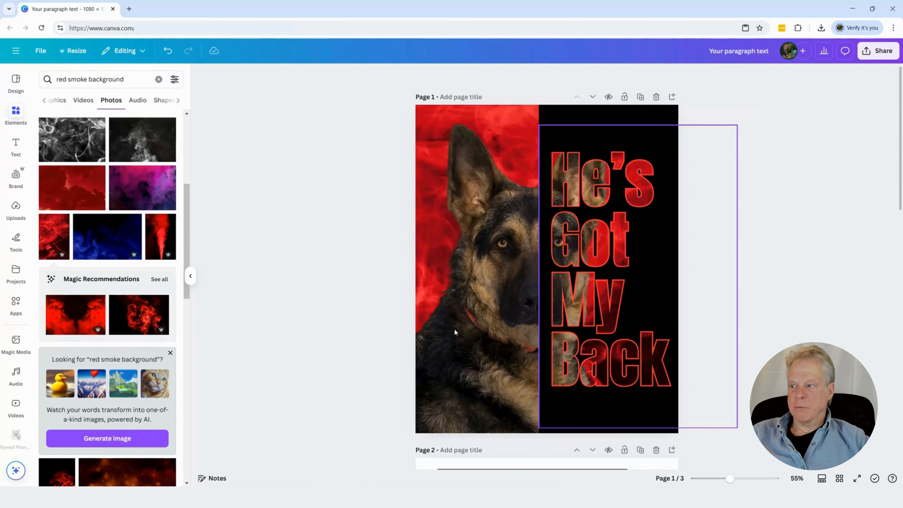
Step: Nudge the cut-out text image slightly right and down over the dog photo
left_click(190, 277)
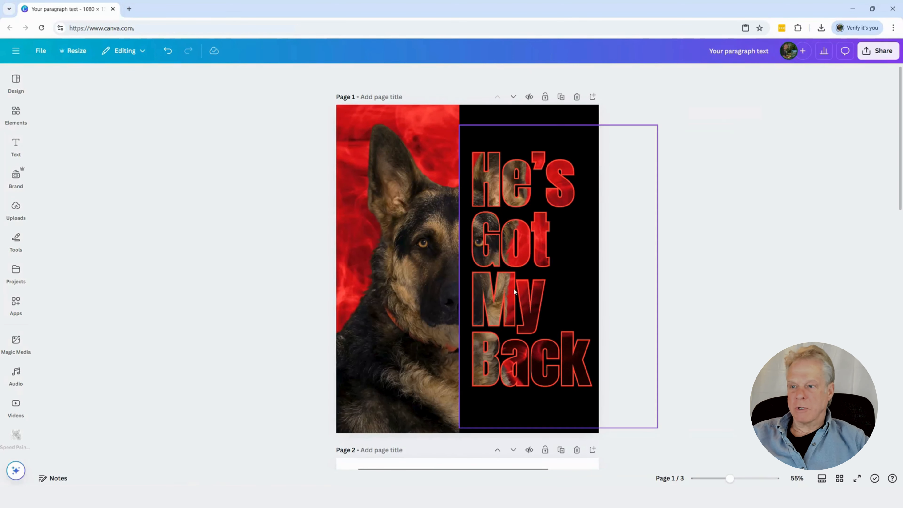
left_click(512, 308)
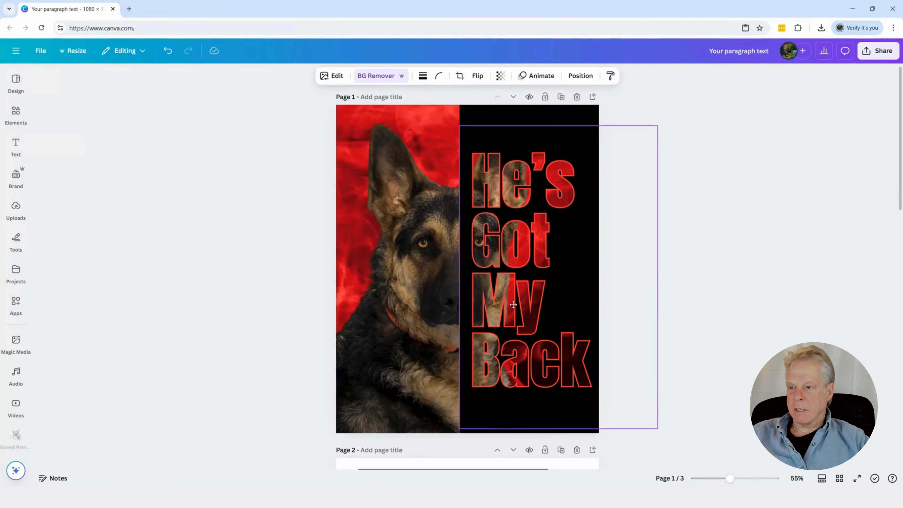
left_click_drag(513, 305, 516, 306)
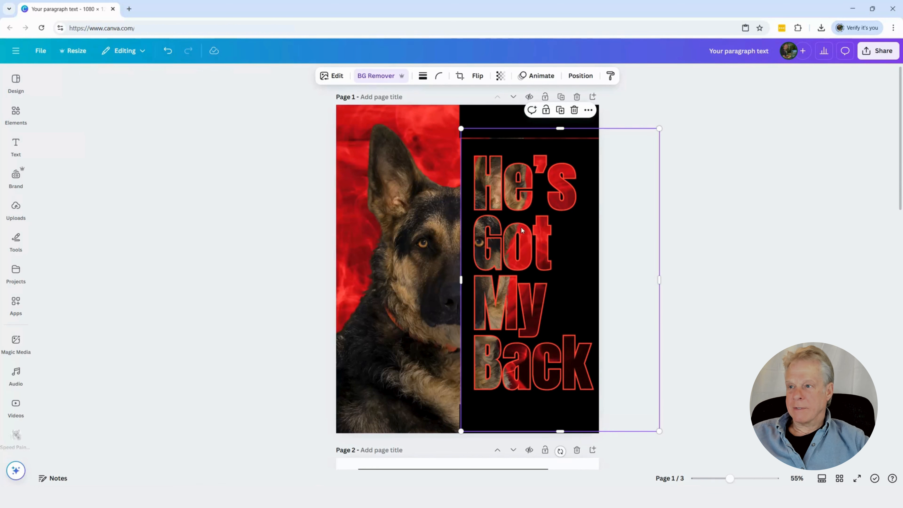
Step: Shift the upper and lower black strips so their left edges line up with the text image
left_click(512, 125)
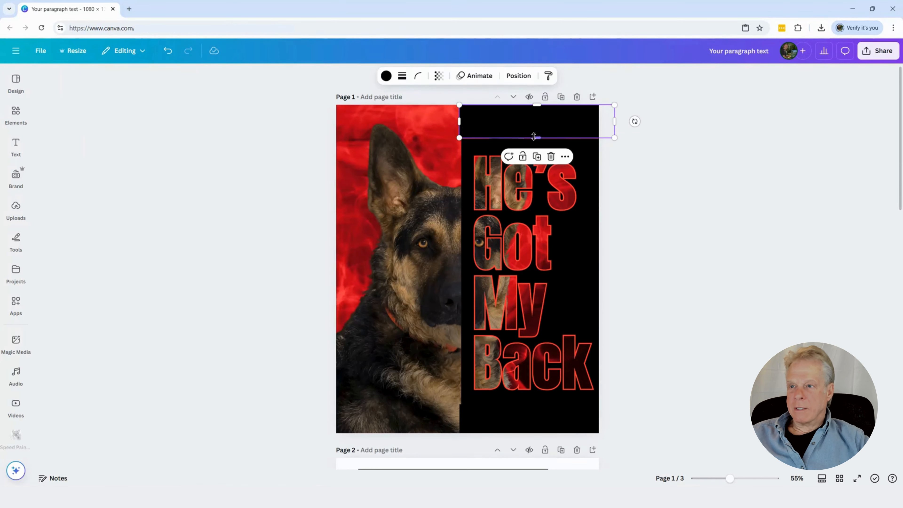
left_click_drag(536, 136, 530, 124)
left_click(497, 411)
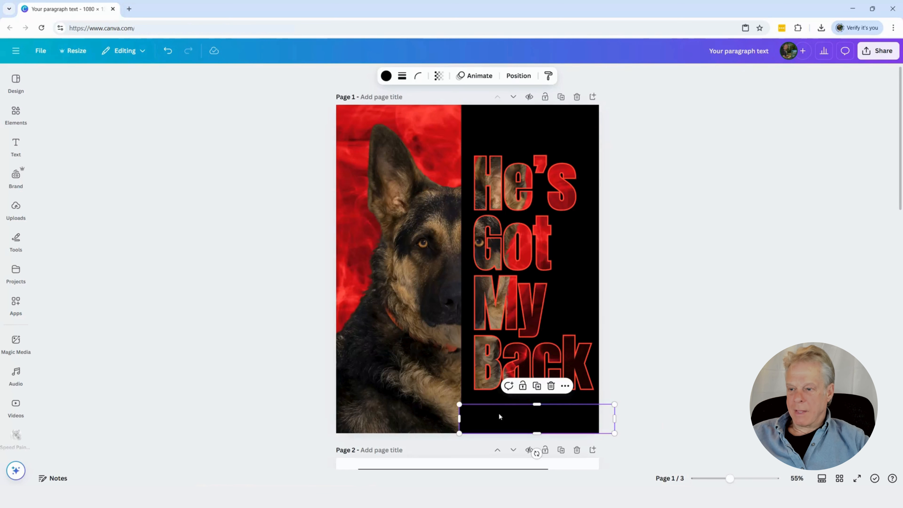
left_click_drag(498, 413, 499, 416)
left_click(687, 388)
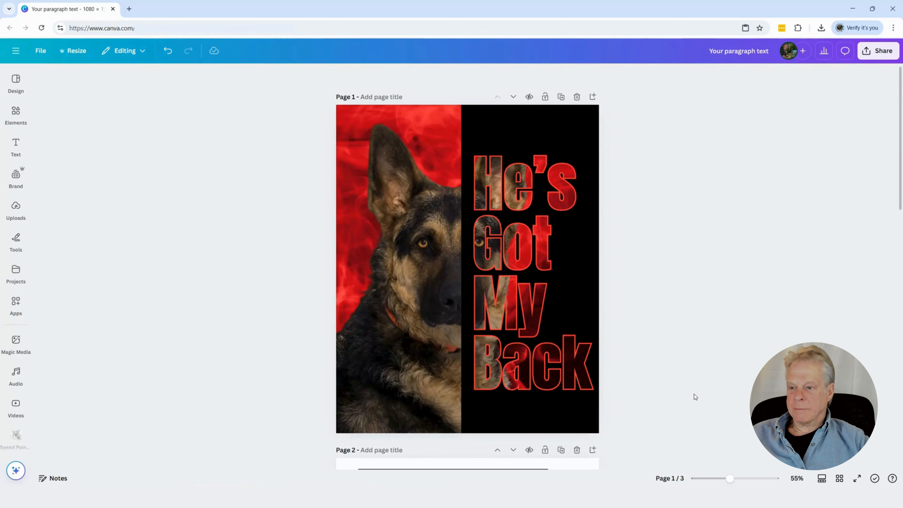